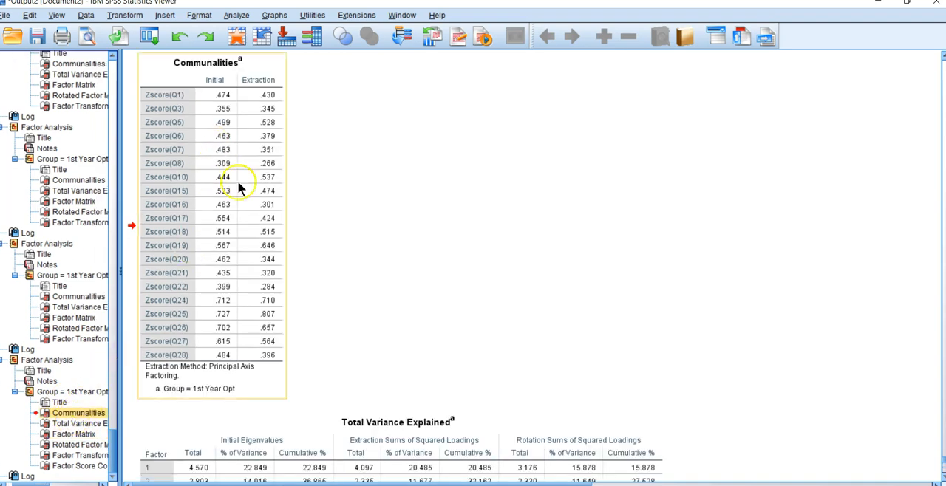
# Step: Review the variance and rotated factor tables of the last factor analysis, and copy its Factor Score Coefficient Matrix
pyautogui.scroll(-3, 578, 425)
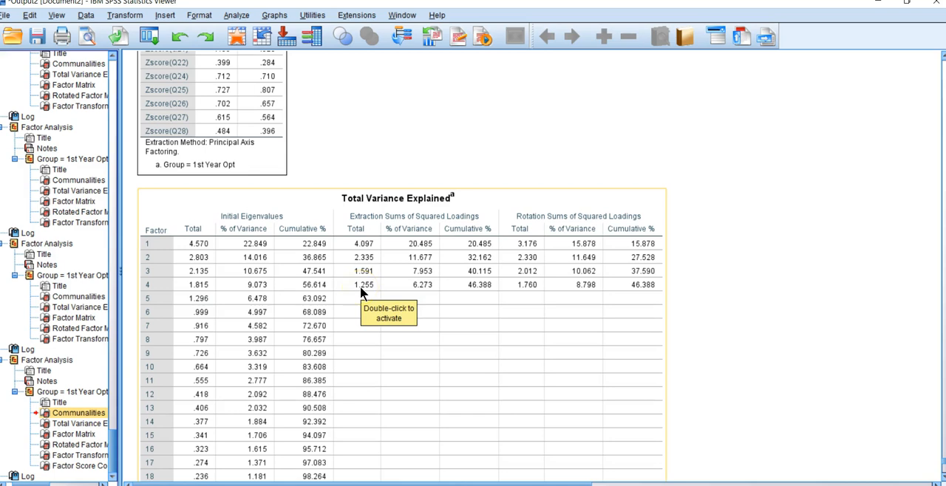
pyautogui.click(74, 444)
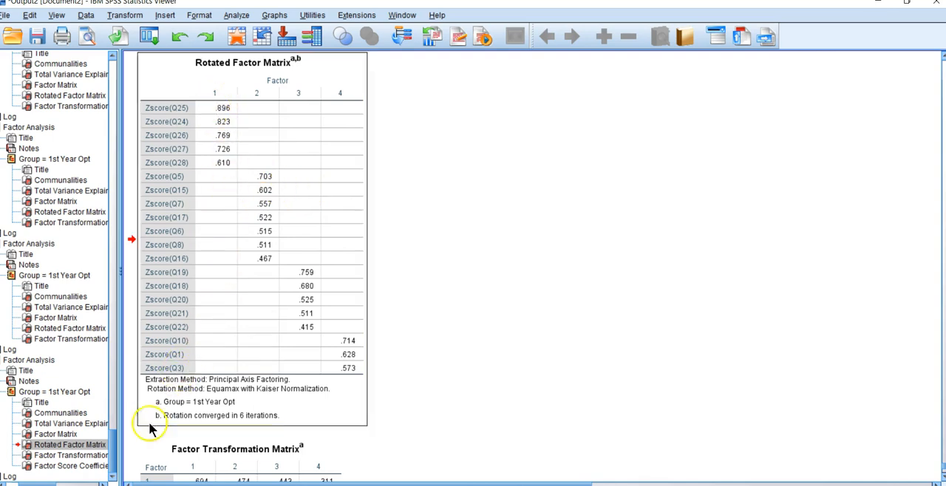
pyautogui.click(77, 467)
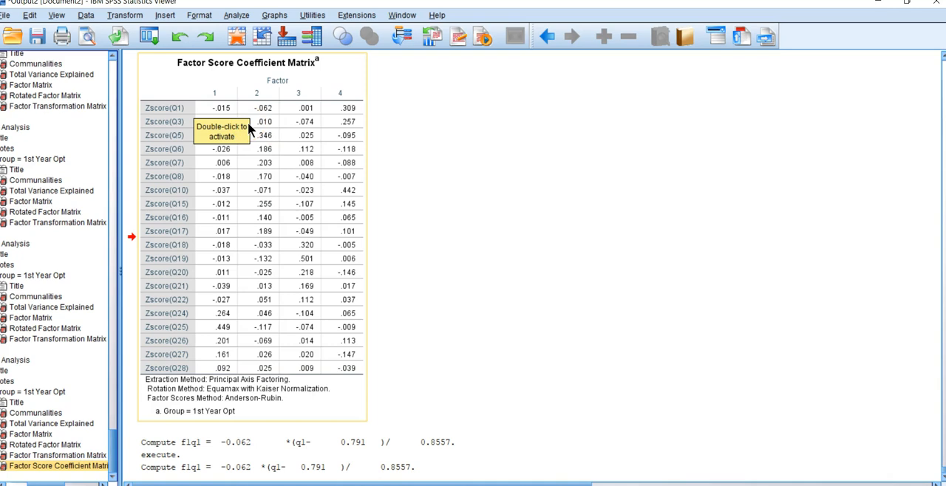
pyautogui.rightClick(171, 83)
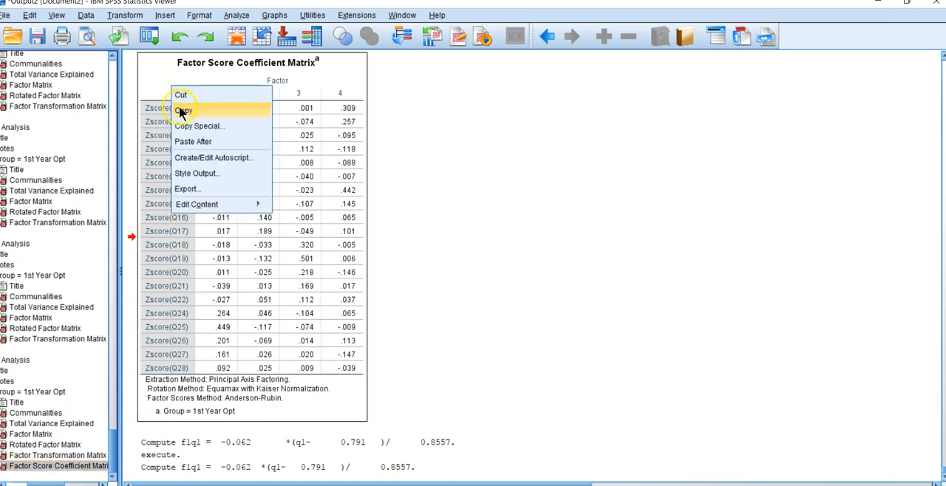
pyautogui.click(181, 111)
# Step: Switch to Excel and paste the matrix at B25 of Sheet13, below the descriptive statistics, matching the destination formatting
pyautogui.hotkey('alt', 'Tab')
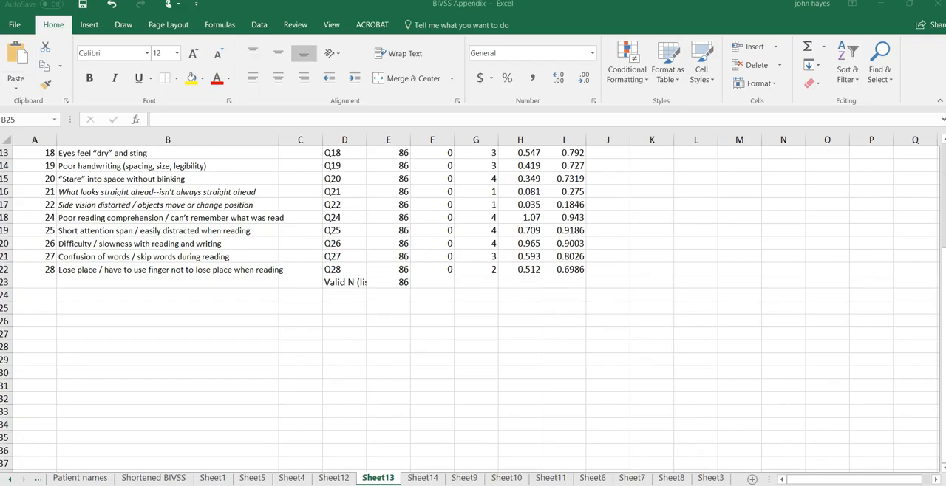
pyautogui.scroll(4, 764, 307)
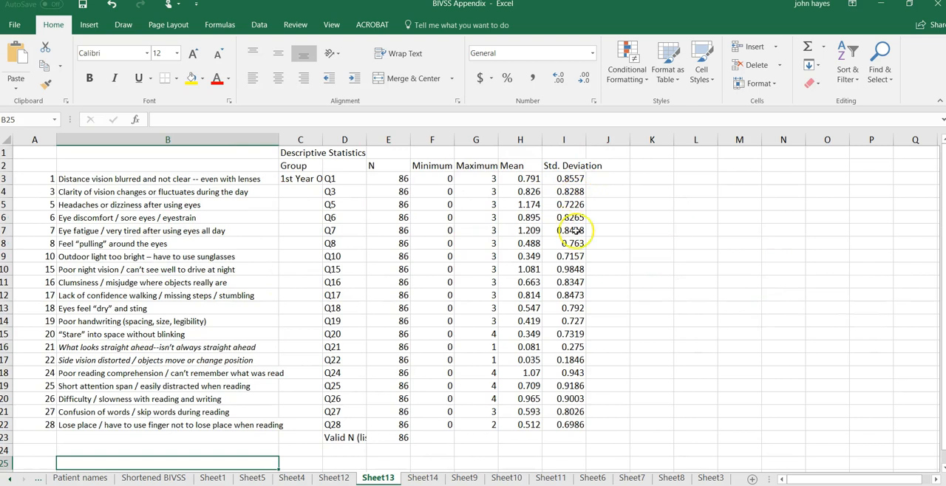
pyautogui.scroll(-2, 643, 361)
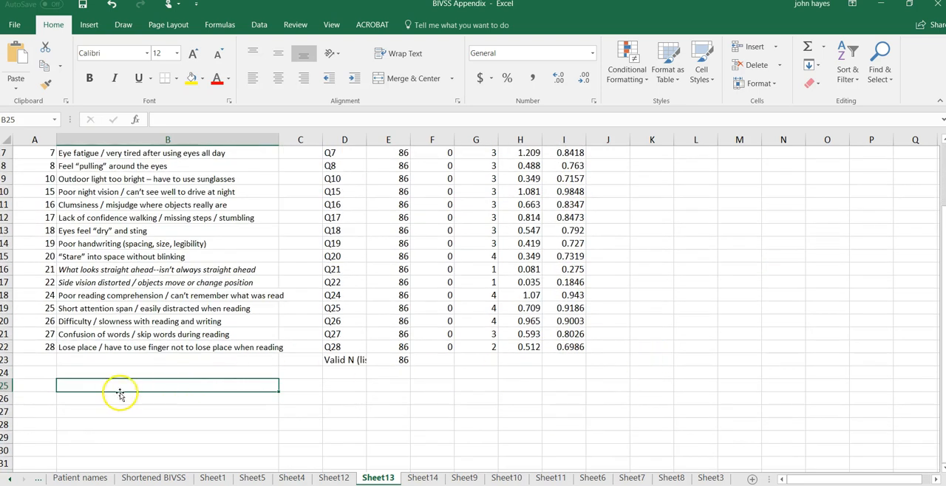
pyautogui.rightClick(78, 387)
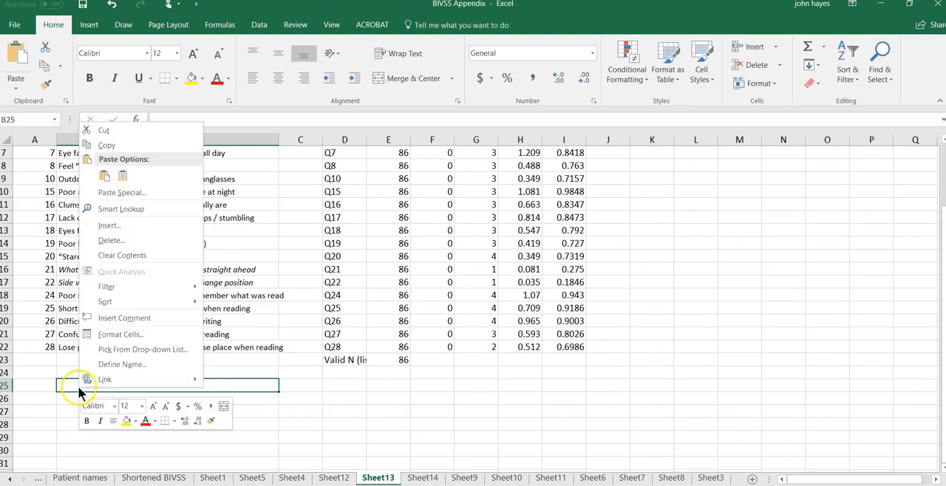
pyautogui.click(121, 178)
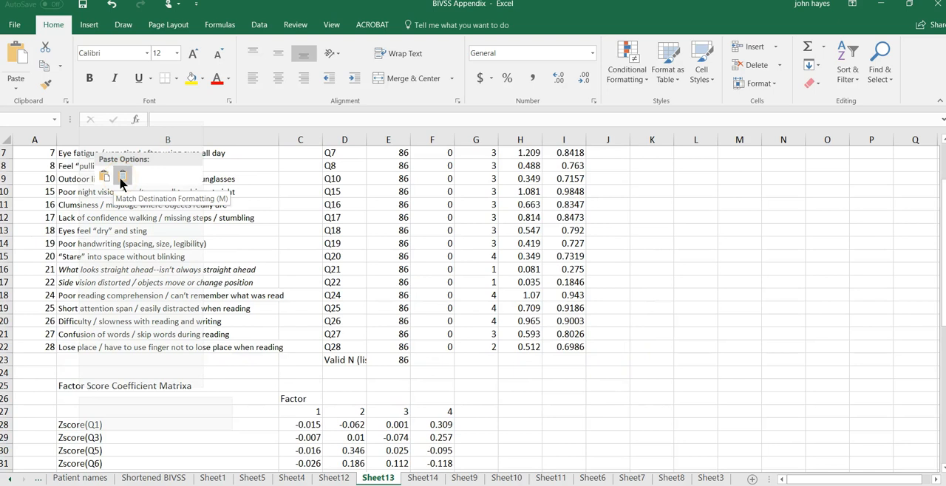
# Step: Insert a blank row directly above the Zscore(Q1) row of the pasted coefficient matrix
pyautogui.click(189, 426)
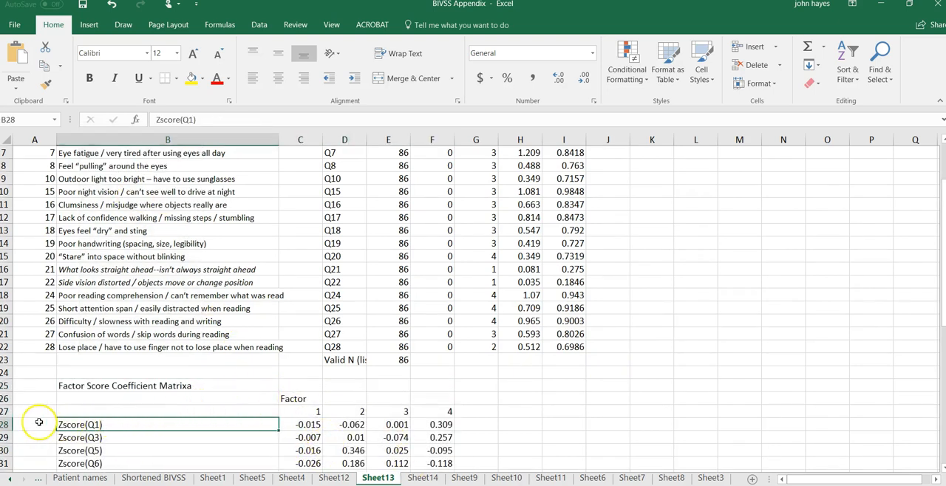
pyautogui.click(6, 426)
pyautogui.rightClick(8, 429)
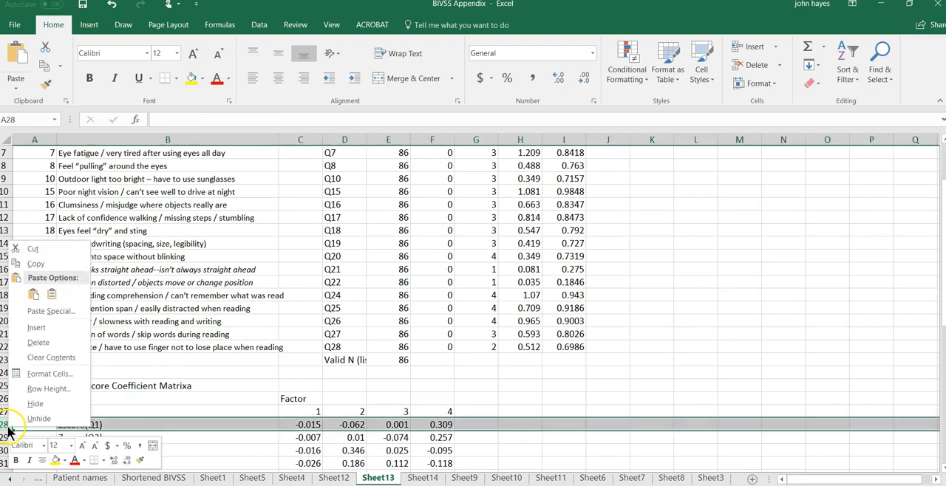
pyautogui.click(37, 327)
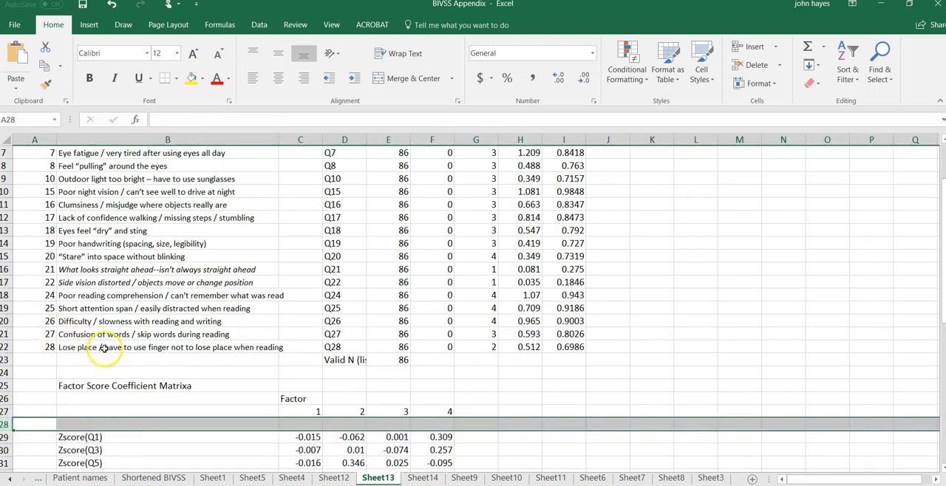
# Step: Compare the question order in the descriptive statistics with the Zscore rows of the pasted coefficient matrix
pyautogui.scroll(2, 93, 155)
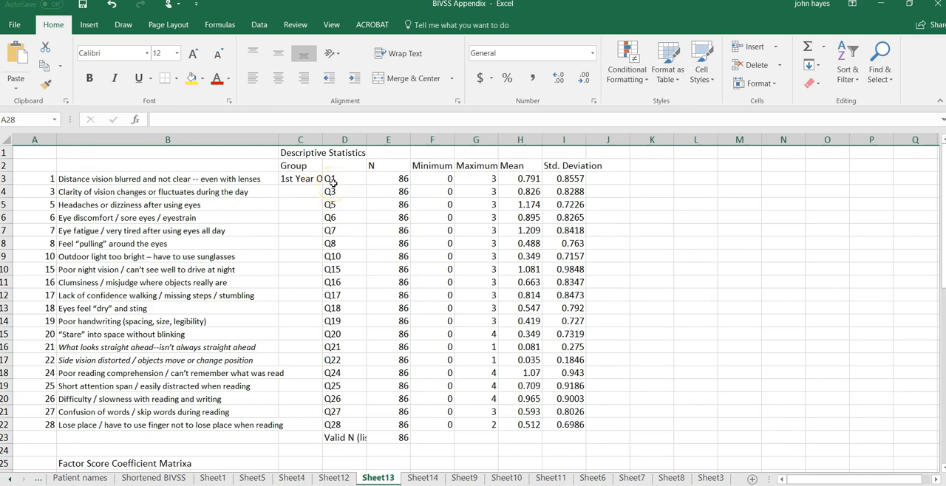
pyautogui.scroll(-1, 334, 182)
pyautogui.scroll(-2, 334, 182)
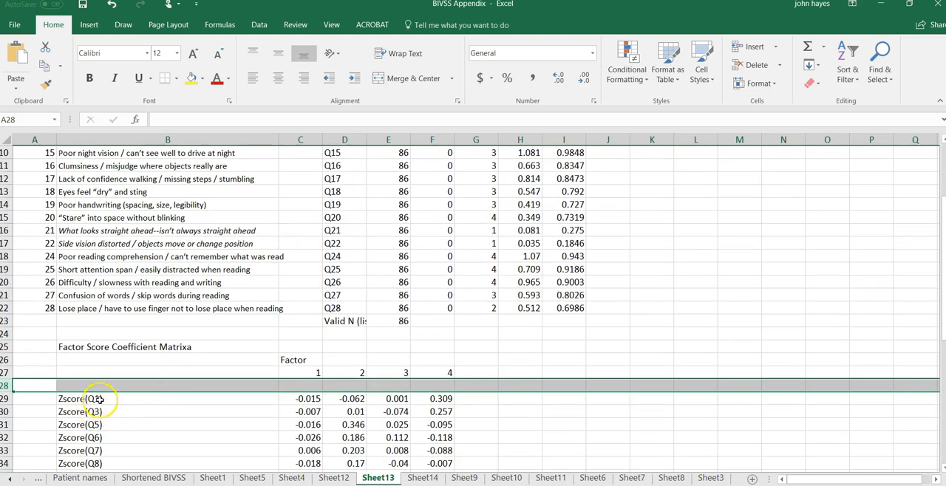
pyautogui.scroll(3, 292, 270)
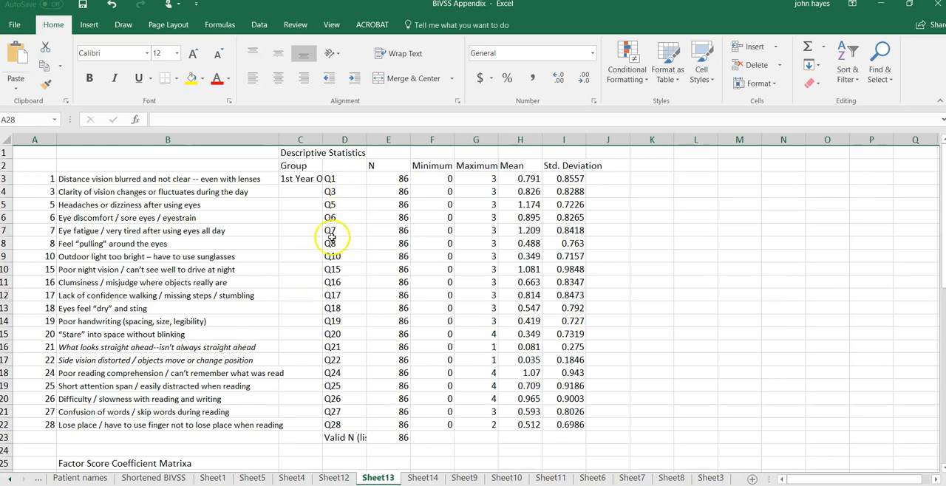
pyautogui.scroll(-5, 284, 269)
pyautogui.scroll(-2, 283, 269)
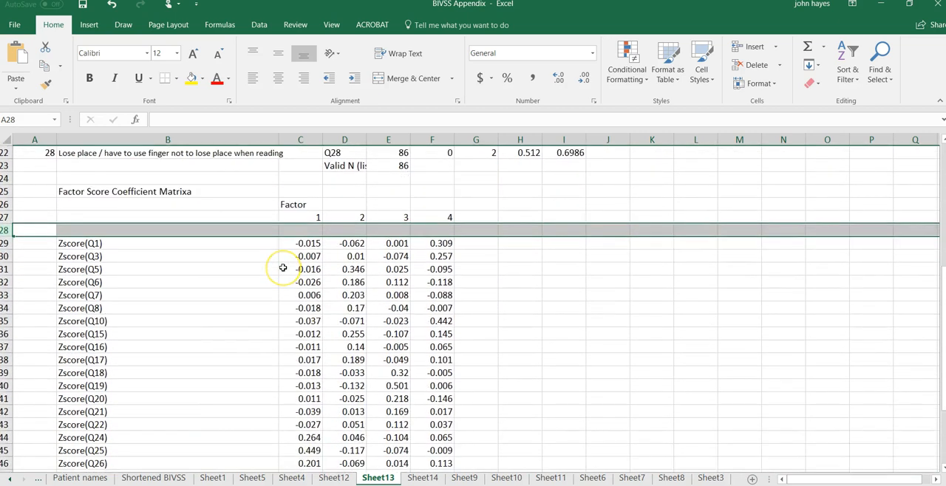
pyautogui.scroll(-2, 283, 267)
pyautogui.scroll(1, 283, 267)
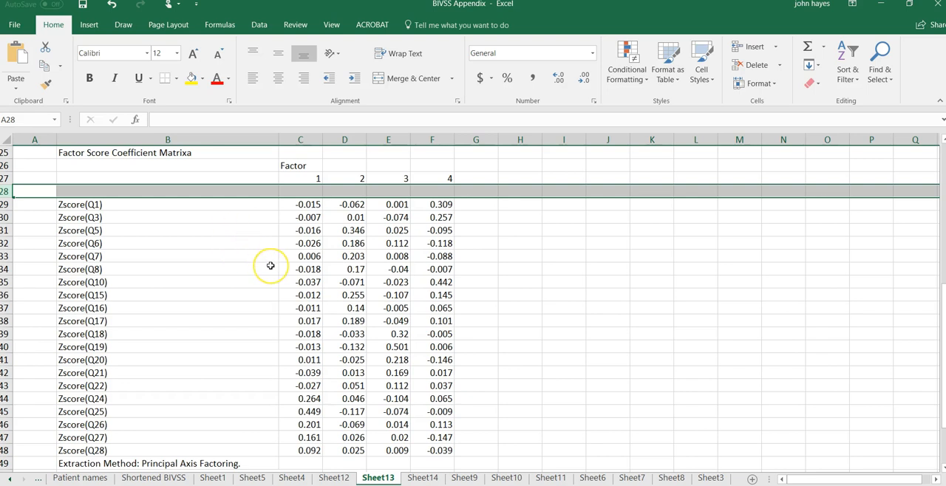
# Step: Delete the footnote rows 49 to 52 below the coefficient matrix
pyautogui.scroll(-1, 270, 266)
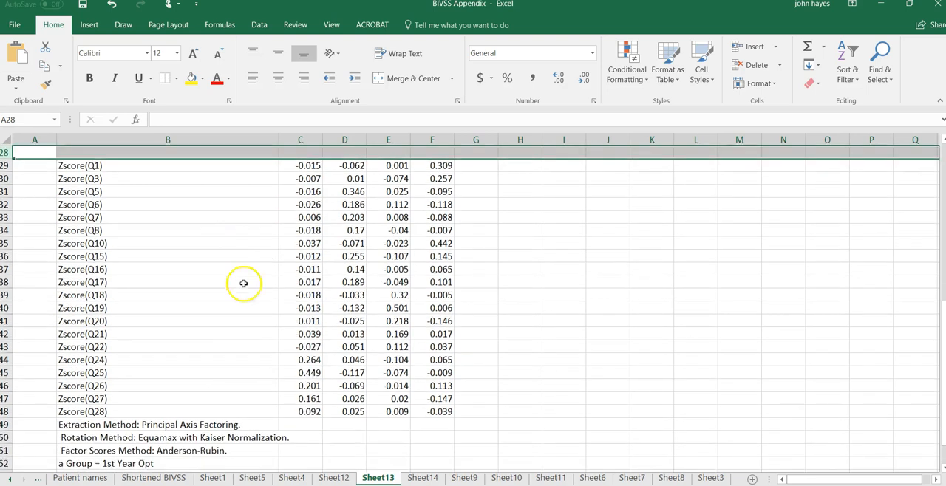
pyautogui.moveTo(6, 424); pyautogui.dragTo(5, 464)
pyautogui.rightClick(4, 465)
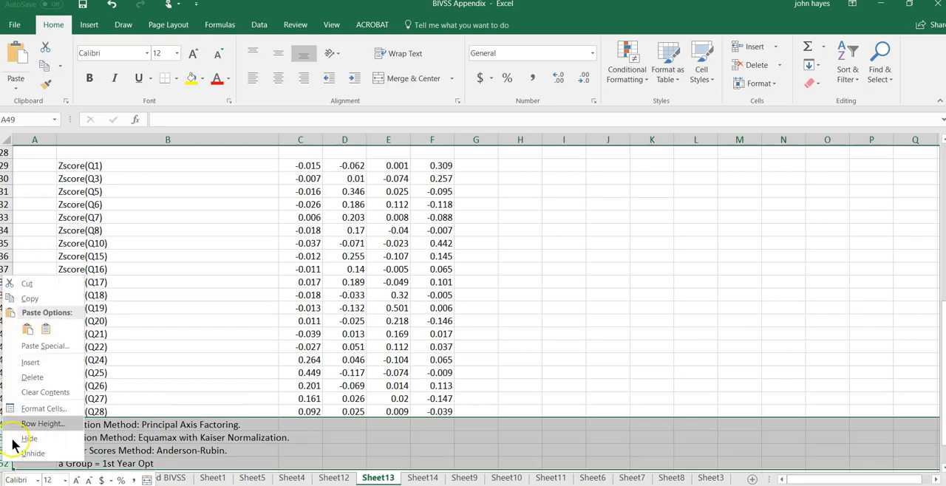
pyautogui.click(39, 378)
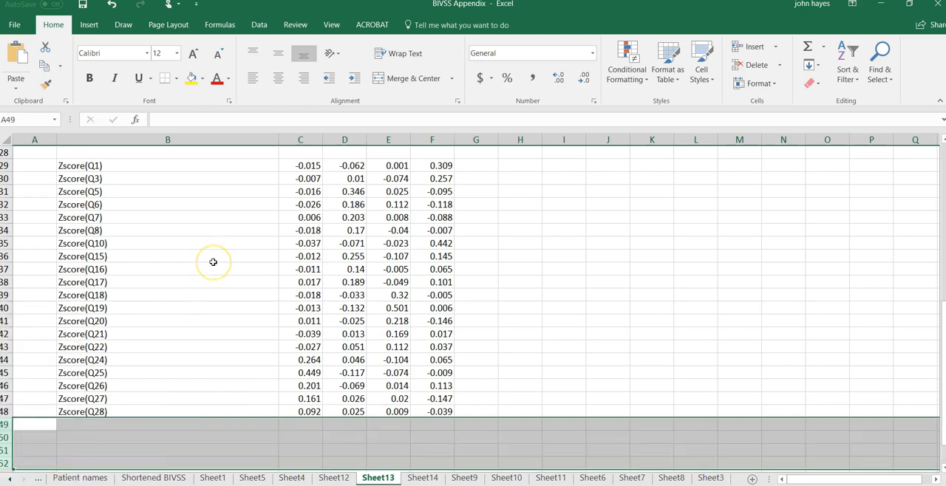
# Step: Switch to the BIVSS.sav data set in SPSS and delete the f1q1 variable
pyautogui.scroll(9, 205, 267)
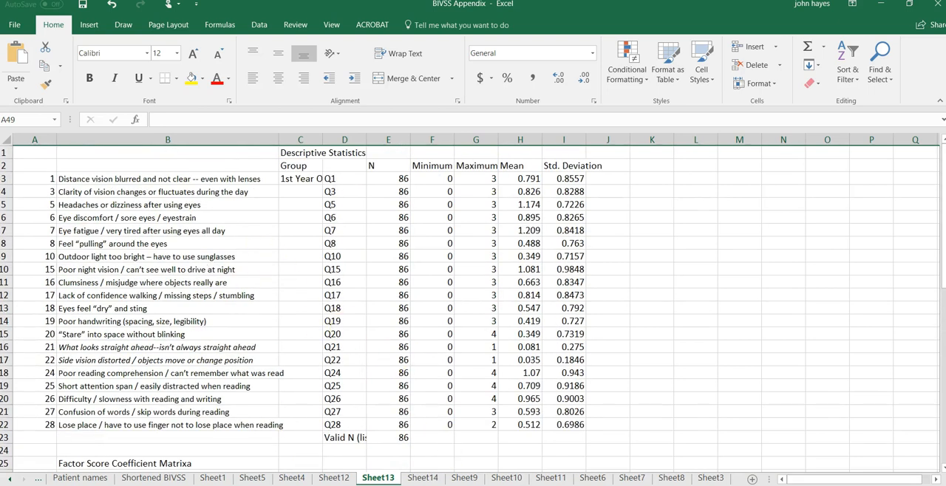
pyautogui.click(533, 485)
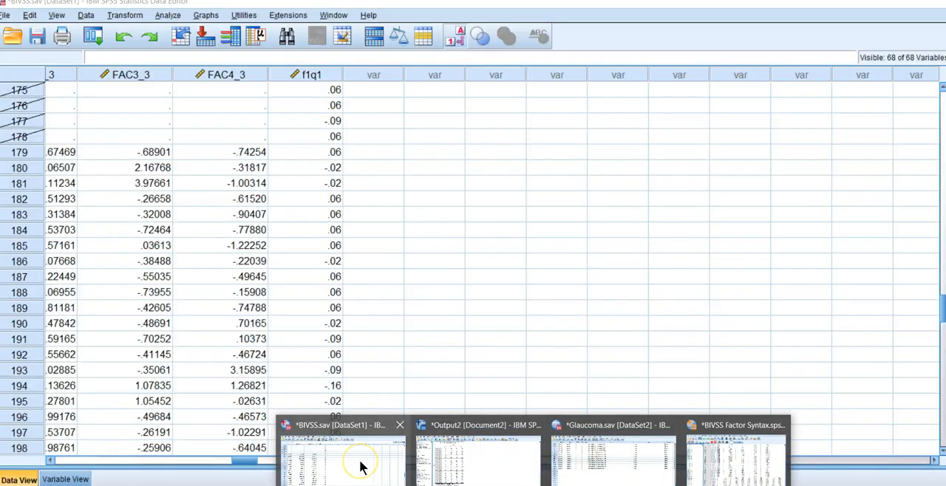
pyautogui.click(361, 467)
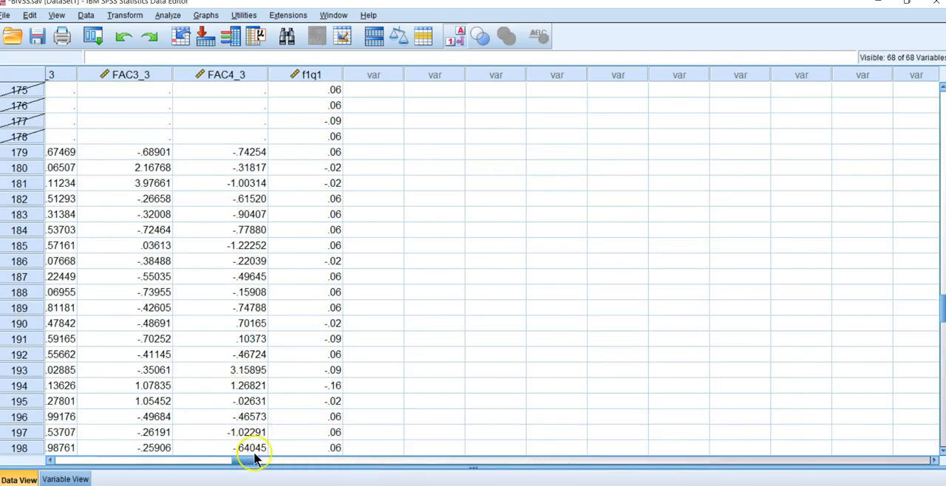
pyautogui.moveTo(262, 460); pyautogui.dragTo(74, 464)
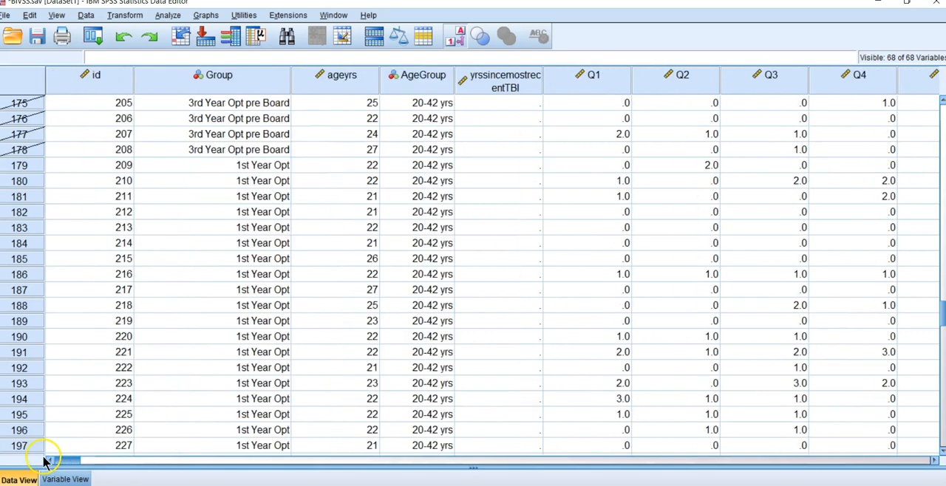
pyautogui.moveTo(68, 461); pyautogui.dragTo(233, 461)
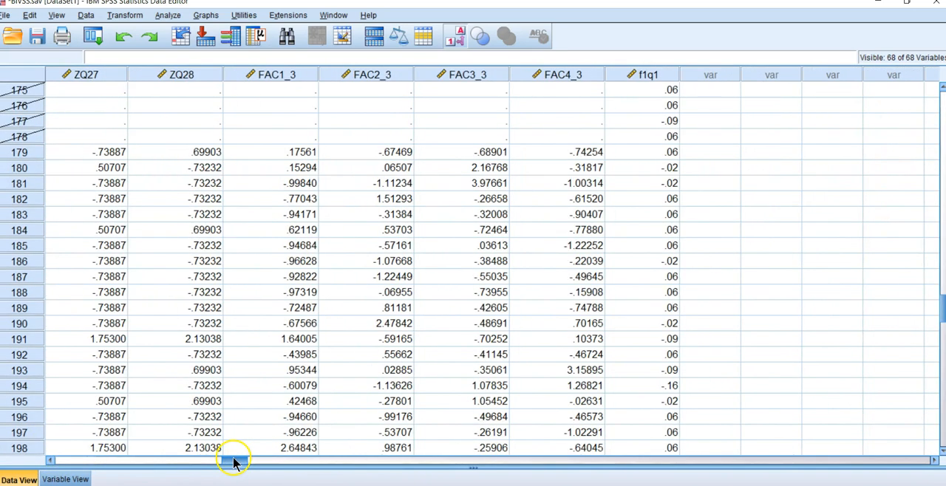
pyautogui.click(631, 74)
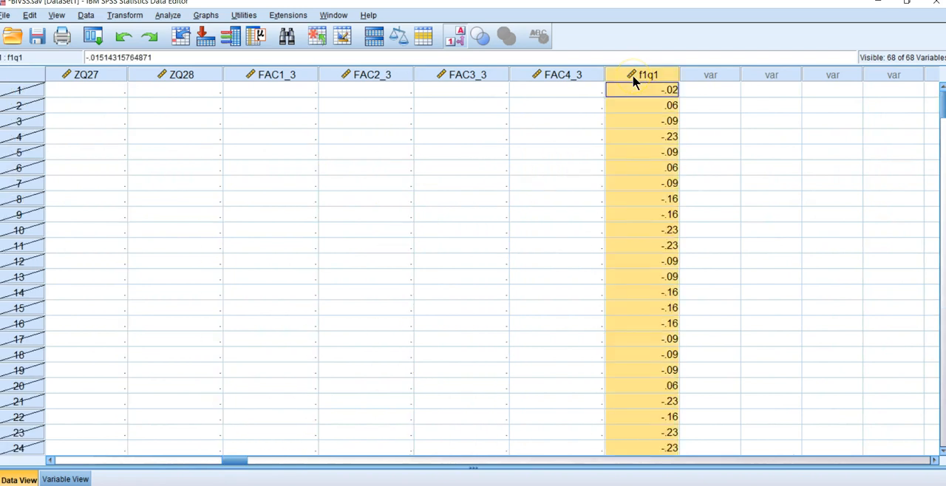
pyautogui.press('Delete')
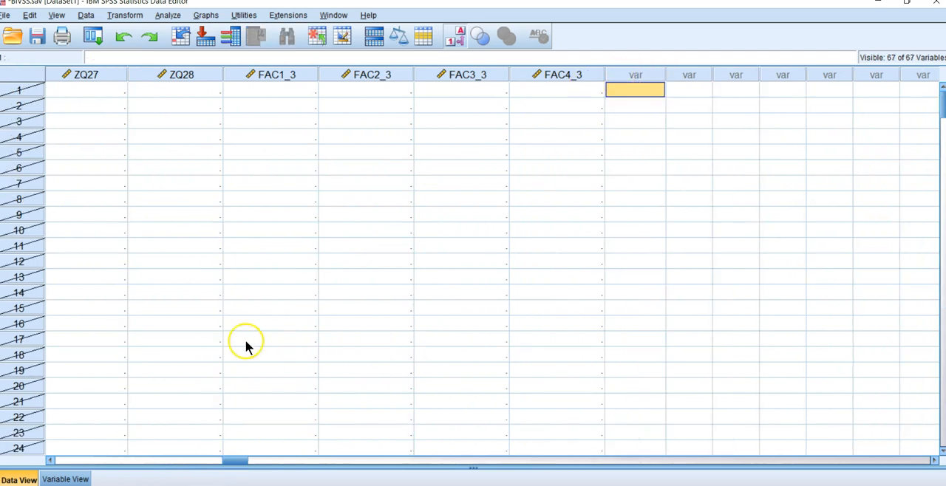
# Step: Examine the standardized question scores and the saved factor scores of the selected cases from row 179 onward
pyautogui.moveTo(238, 462); pyautogui.dragTo(158, 458)
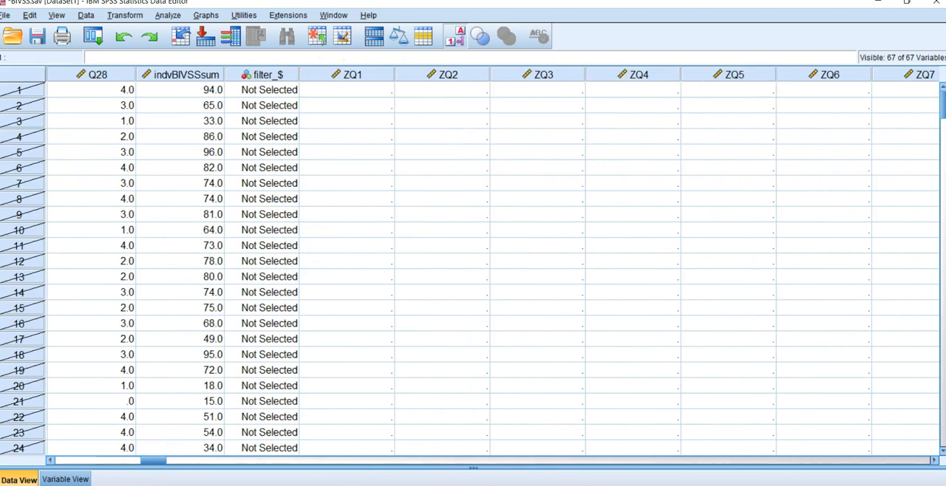
pyautogui.moveTo(942, 98); pyautogui.dragTo(941, 297)
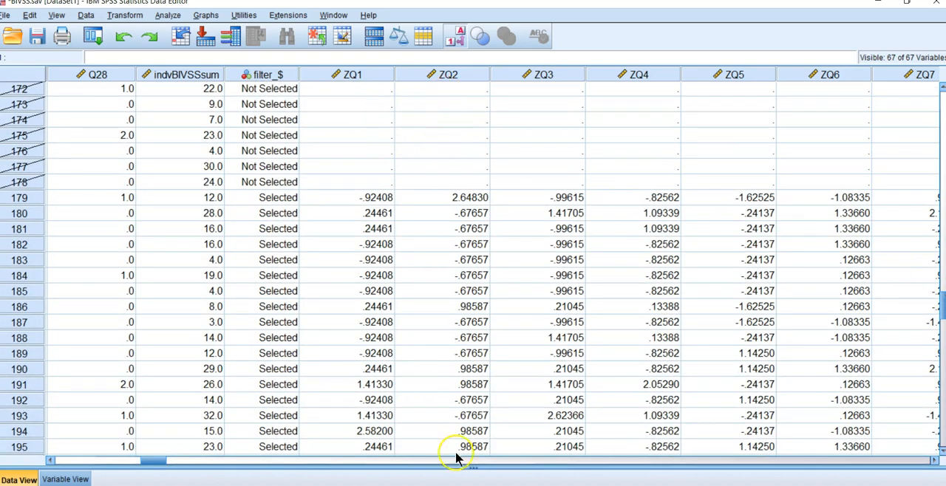
pyautogui.moveTo(152, 464); pyautogui.dragTo(236, 469)
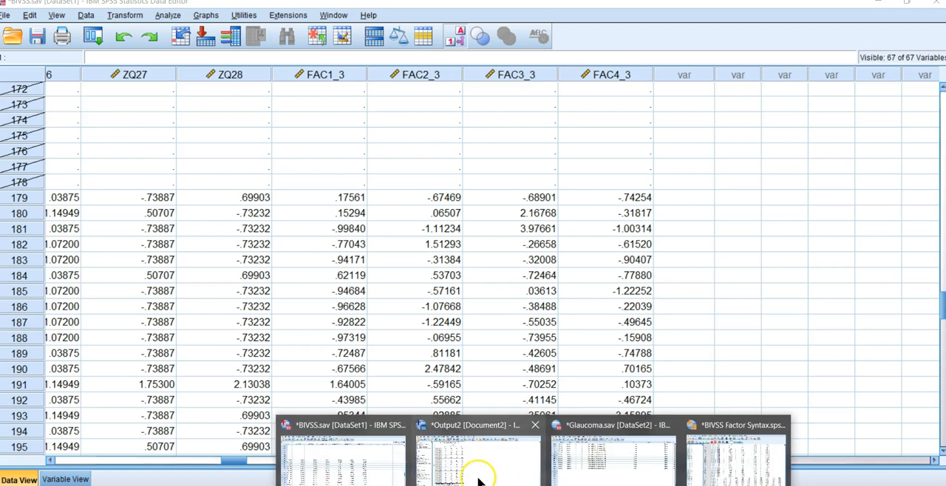
# Step: Switch to the Output2 viewer and examine the factor 1 coefficients and the Compute syntax below the Factor Score Coefficient Matrix
pyautogui.click(485, 473)
pyautogui.click(126, 233)
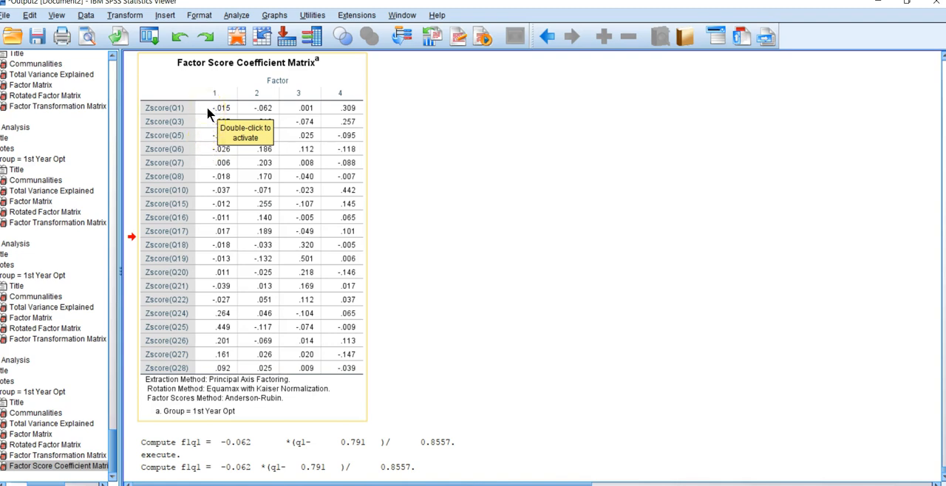
pyautogui.click(207, 131)
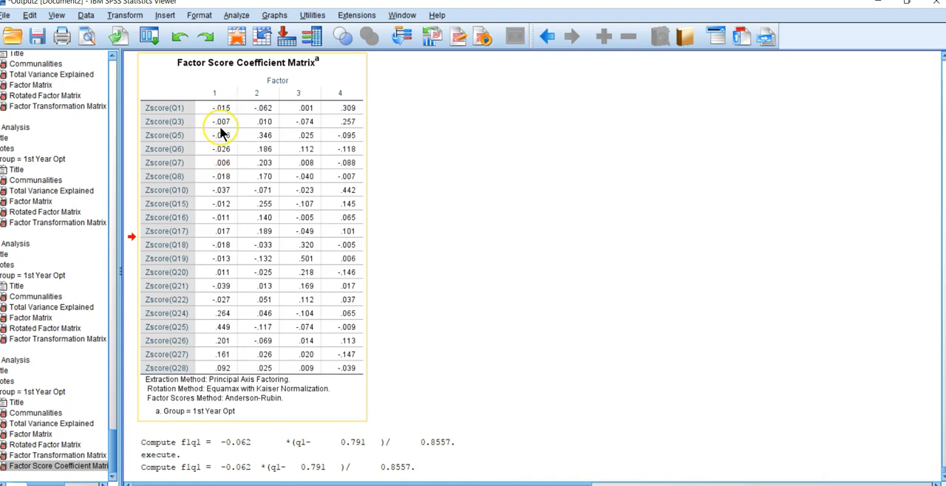
pyautogui.scroll(2, 220, 133)
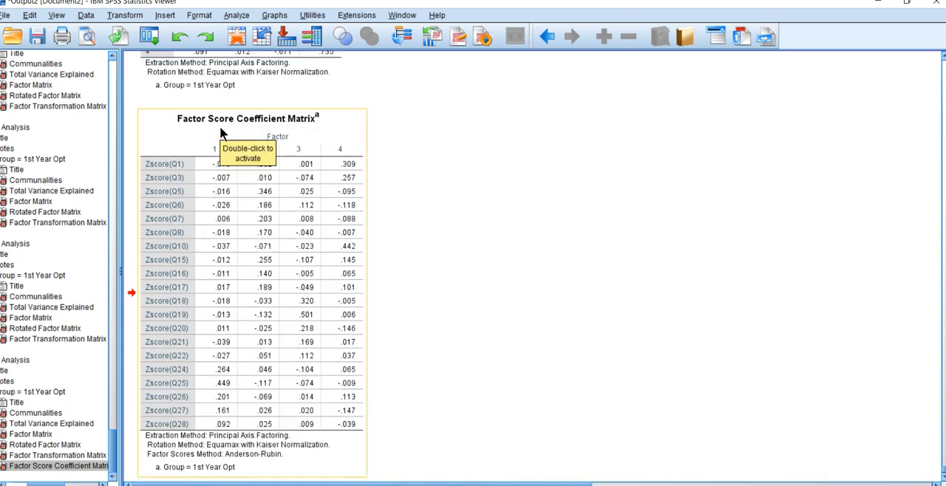
pyautogui.doubleClick(208, 164)
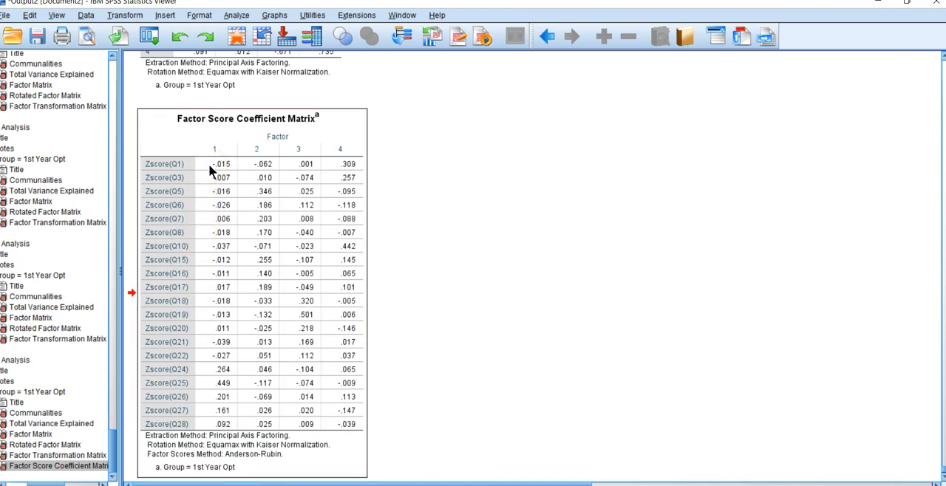
pyautogui.scroll(-2, 208, 163)
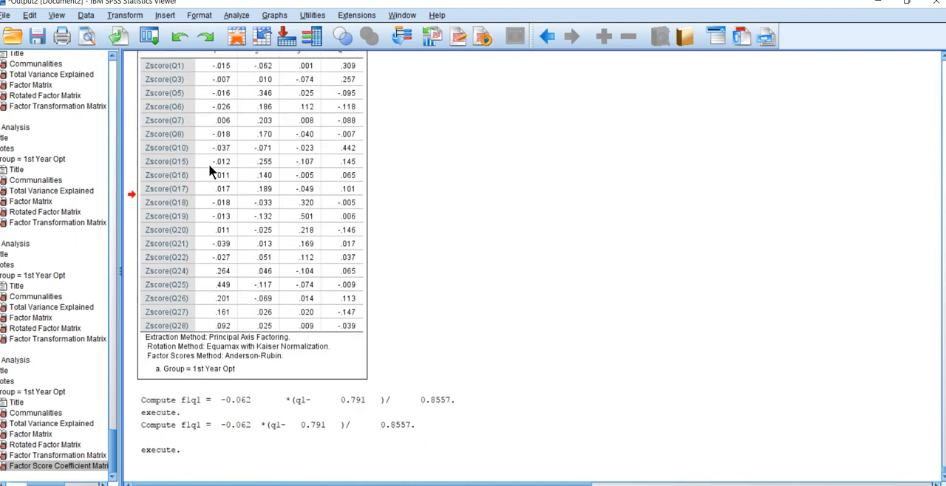
# Step: Review the Factor Score Coefficient Matrix in the output, and switch to the BIVSS Factor Syntax file
pyautogui.scroll(2, 208, 164)
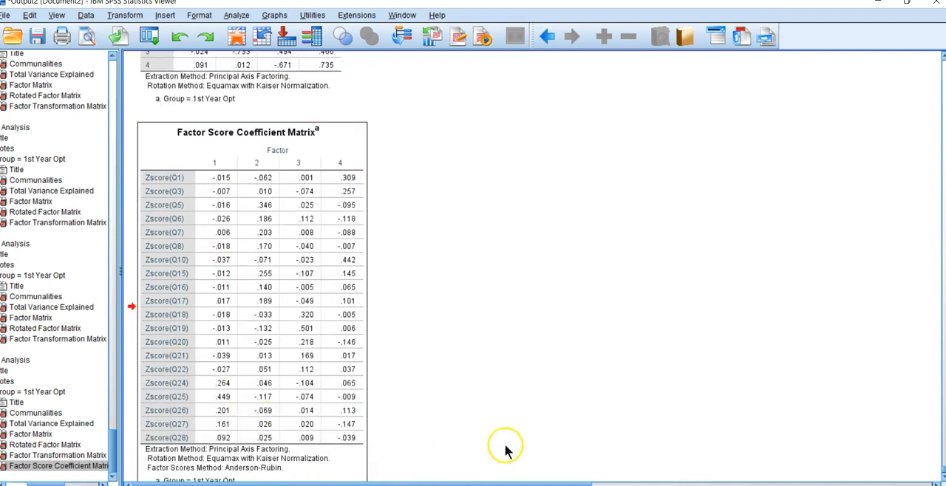
pyautogui.click(534, 485)
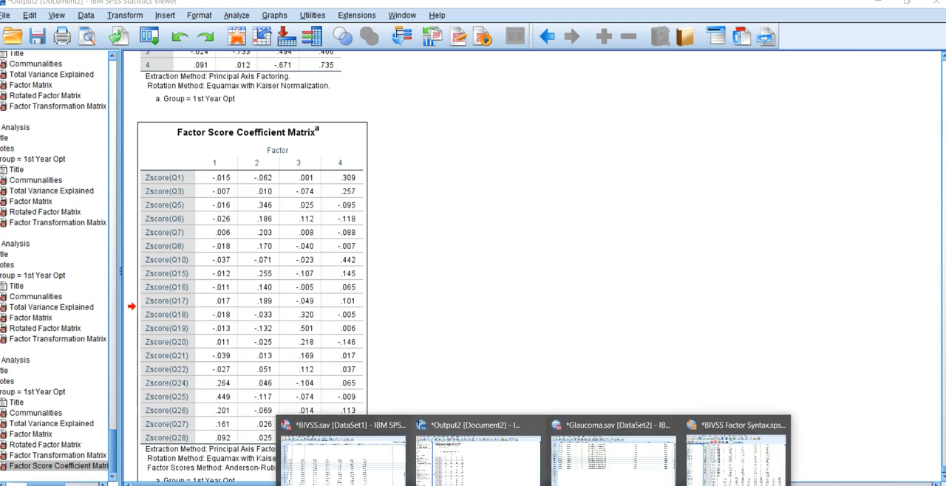
pyautogui.moveTo(599, 452)
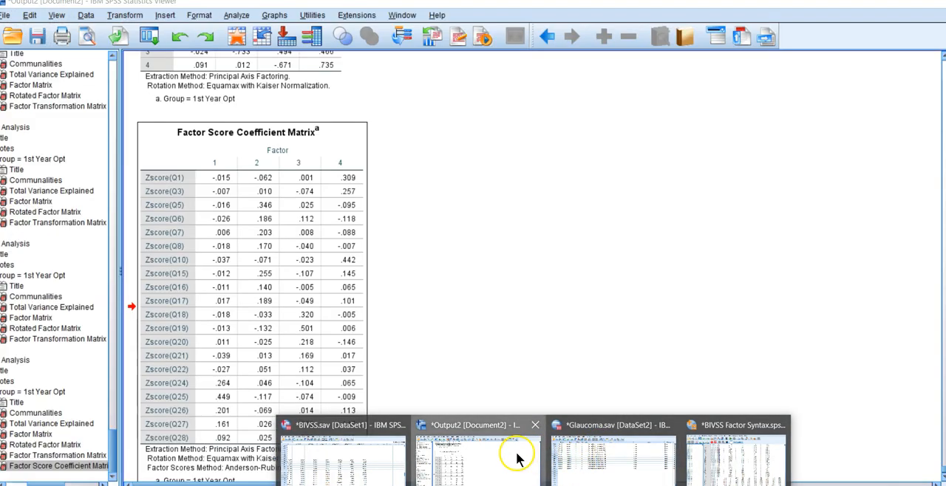
pyautogui.click(517, 460)
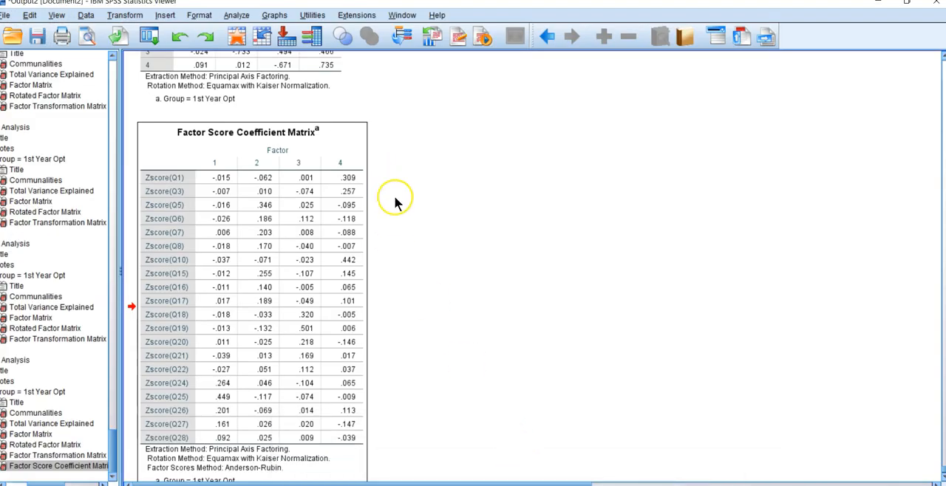
pyautogui.click(534, 485)
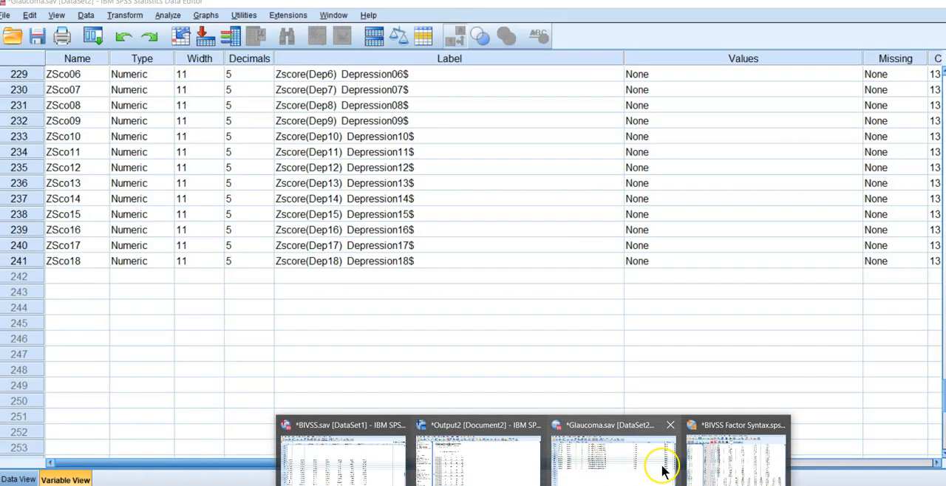
pyautogui.click(695, 465)
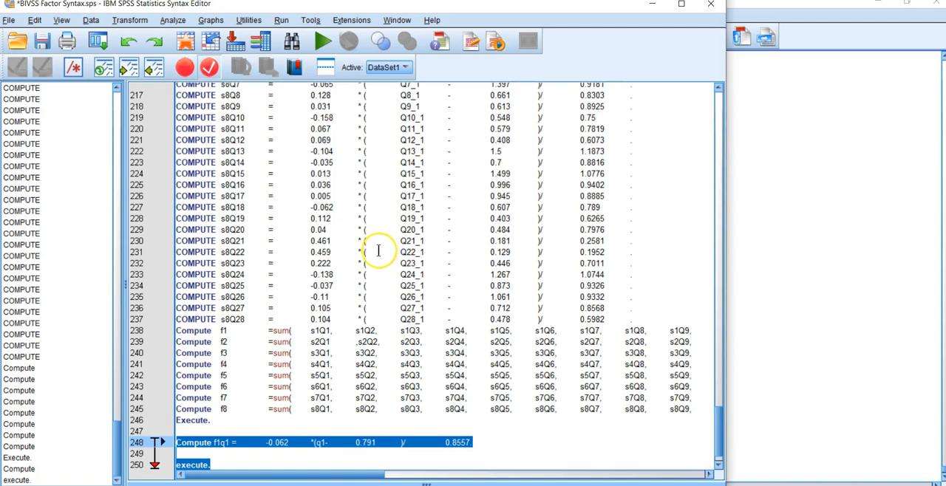
# Step: Examine the COMPUTE statements from s1Q1 to s8Q28 and the f1 to f8 sum statements in the syntax
pyautogui.scroll(20, 378, 251)
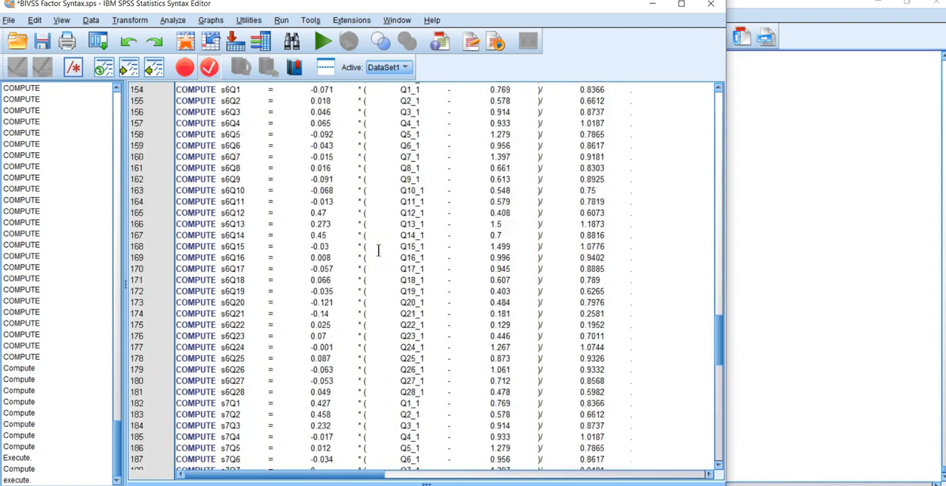
pyautogui.scroll(20, 377, 250)
pyautogui.scroll(20, 377, 250)
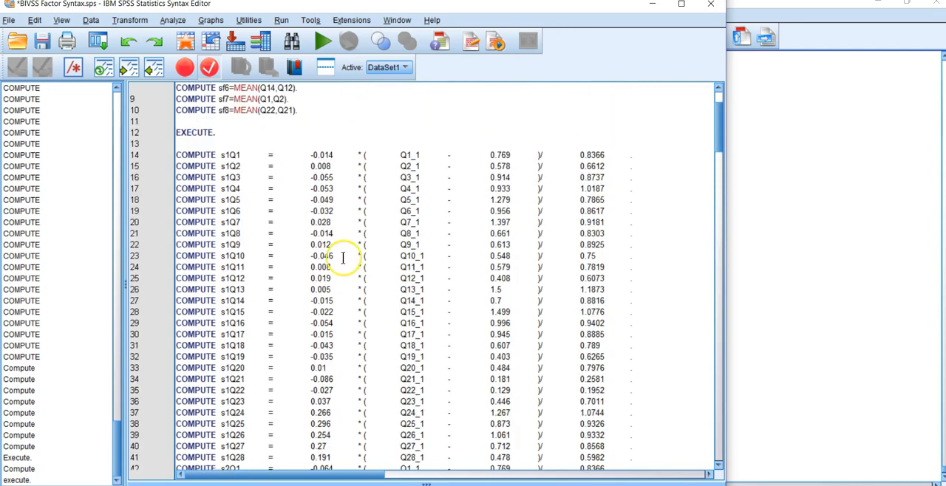
pyautogui.scroll(-11, 230, 362)
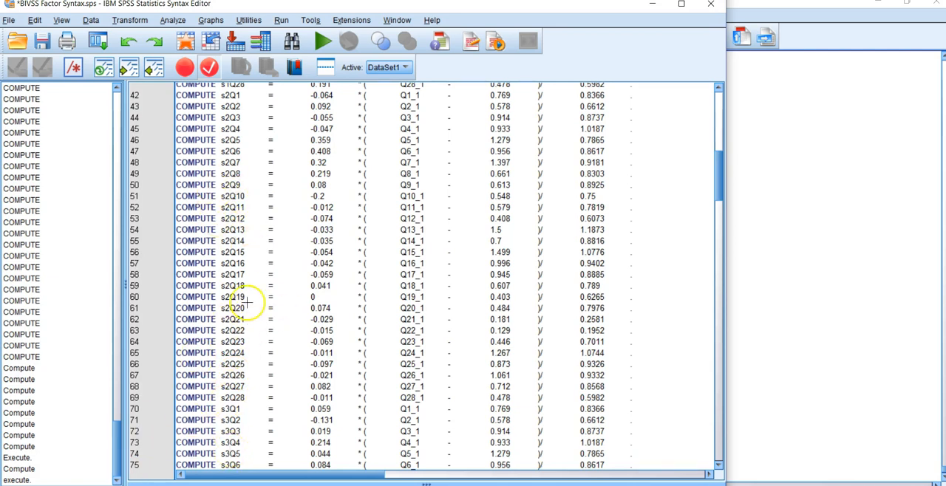
pyautogui.scroll(12, 248, 256)
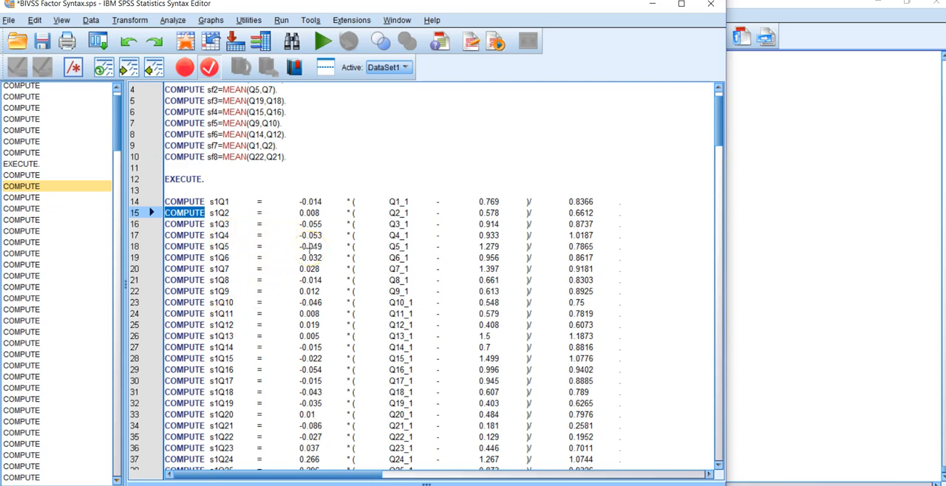
pyautogui.scroll(-10, 265, 290)
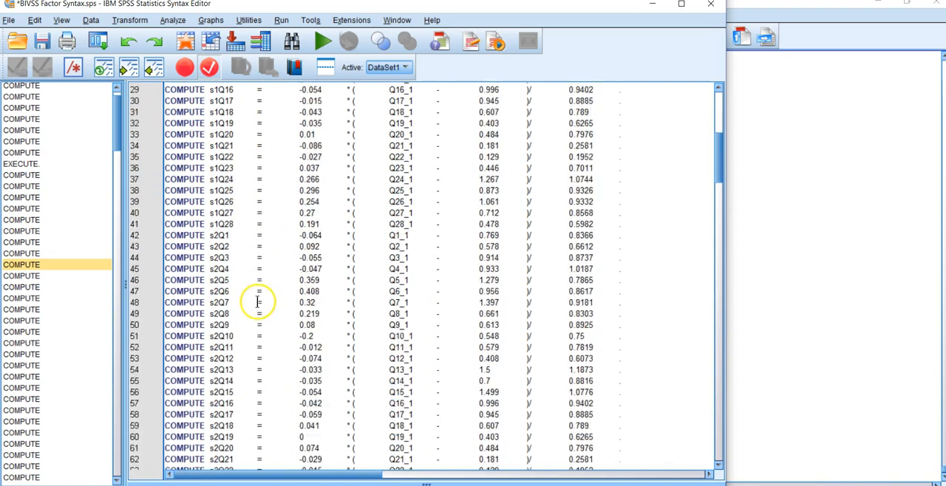
pyautogui.scroll(-20, 260, 294)
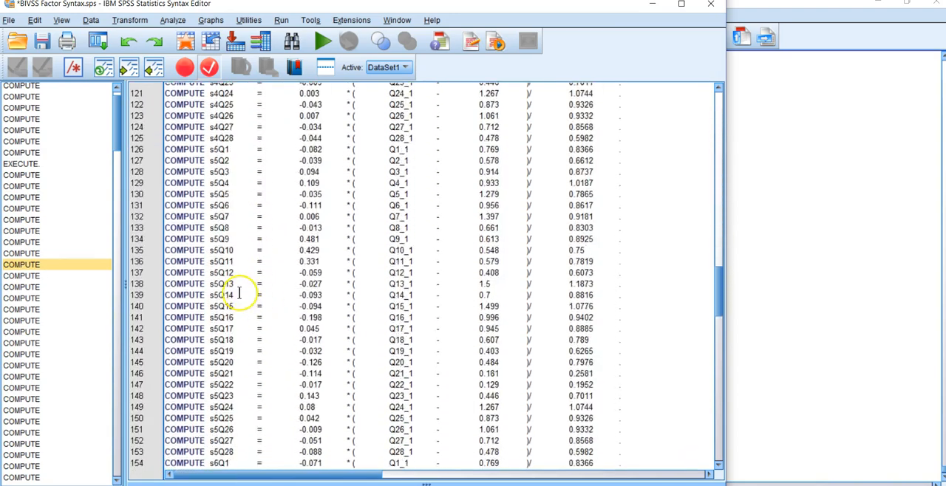
pyautogui.scroll(-18, 263, 297)
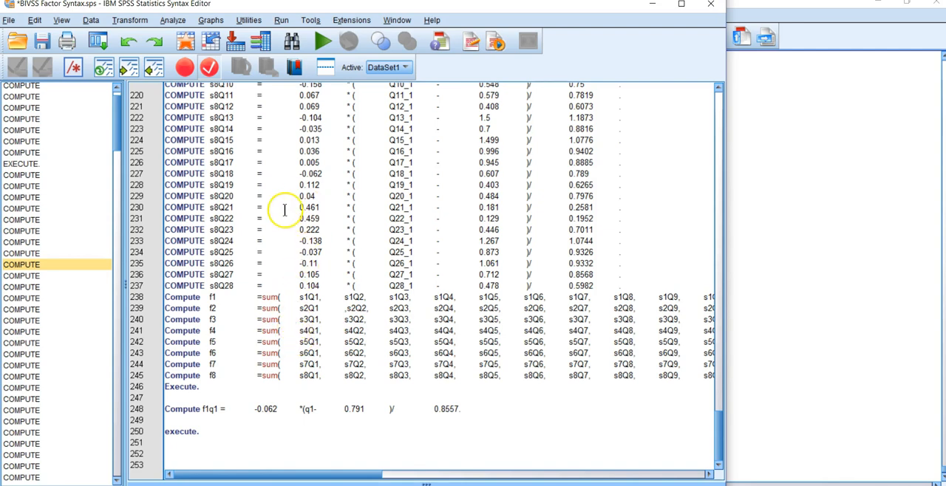
pyautogui.scroll(8, 279, 215)
pyautogui.scroll(20, 280, 216)
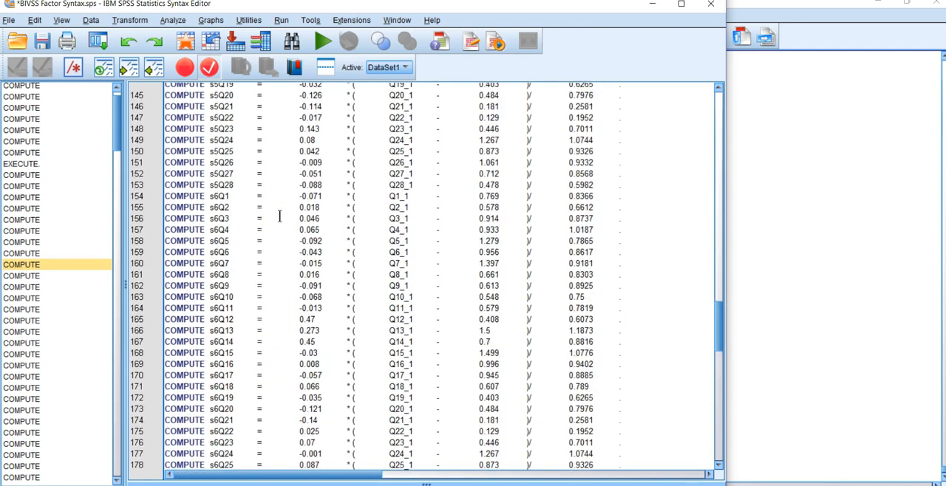
pyautogui.scroll(11, 279, 216)
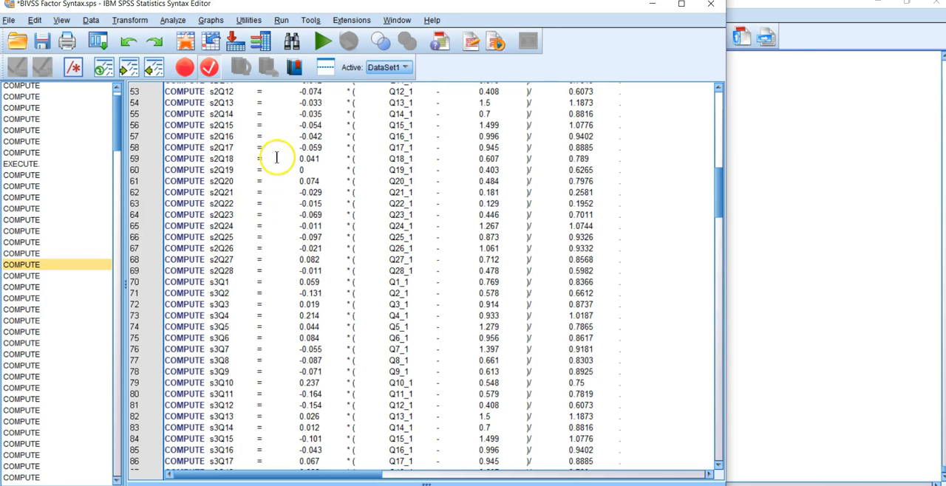
pyautogui.click(133, 21)
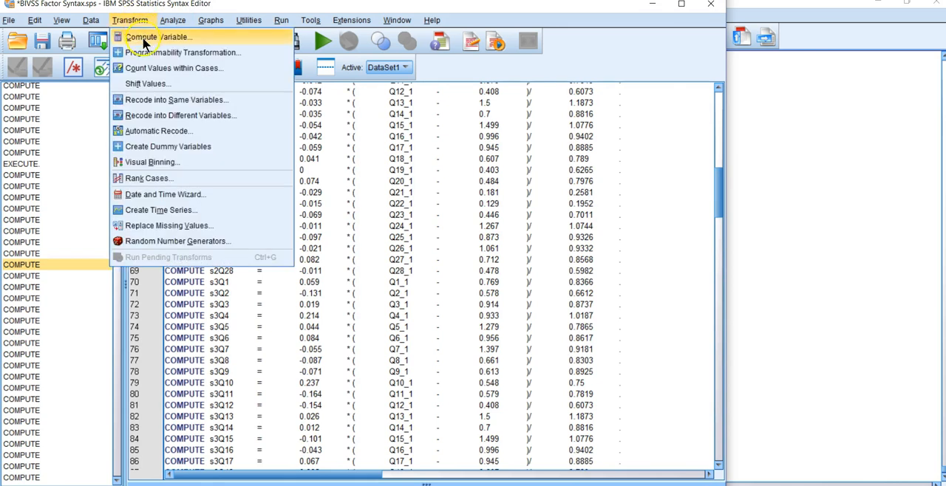
pyautogui.click(144, 38)
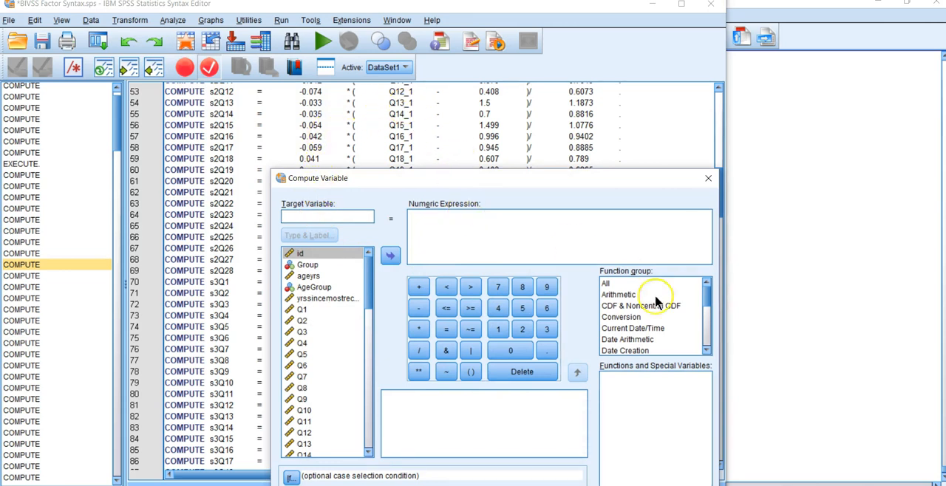
pyautogui.press('Escape')
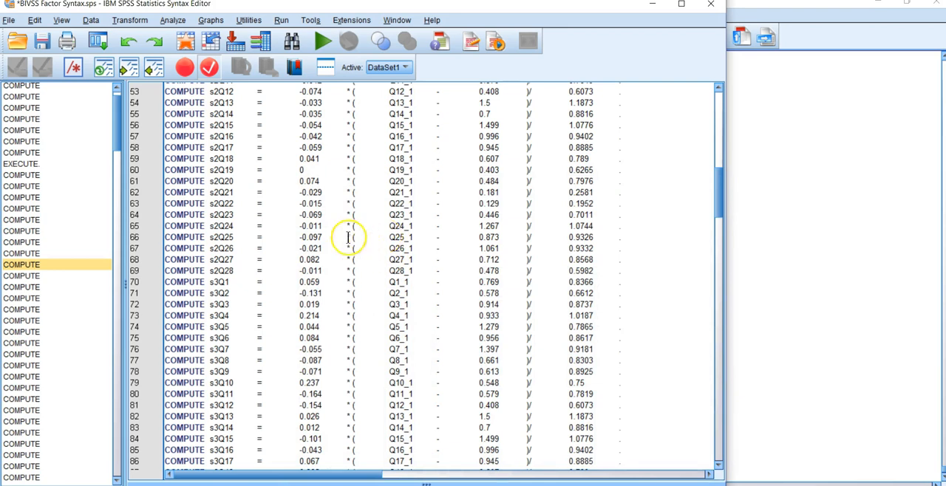
# Step: Compare the s1 COMPUTE lines with the descriptive statistics and factor score coefficients on Sheet13 of the BIVSS Appendix workbook in Excel
pyautogui.scroll(15, 347, 237)
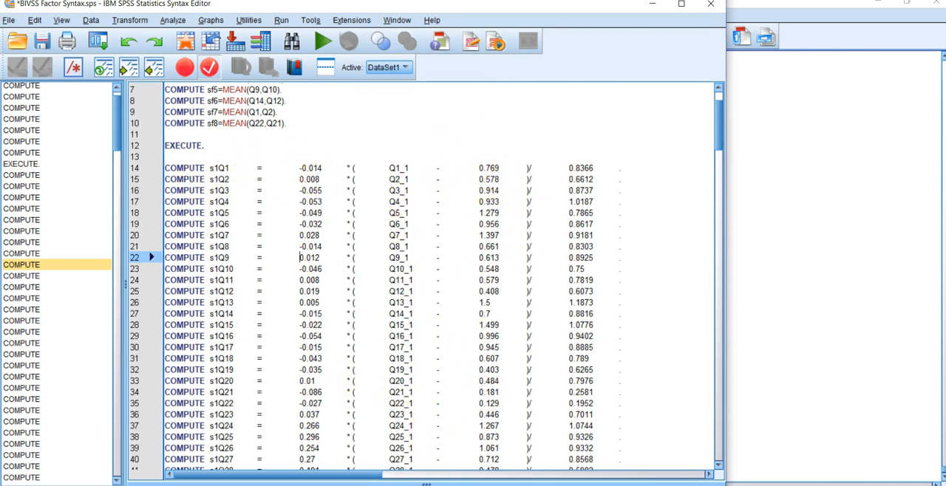
pyautogui.click(441, 484)
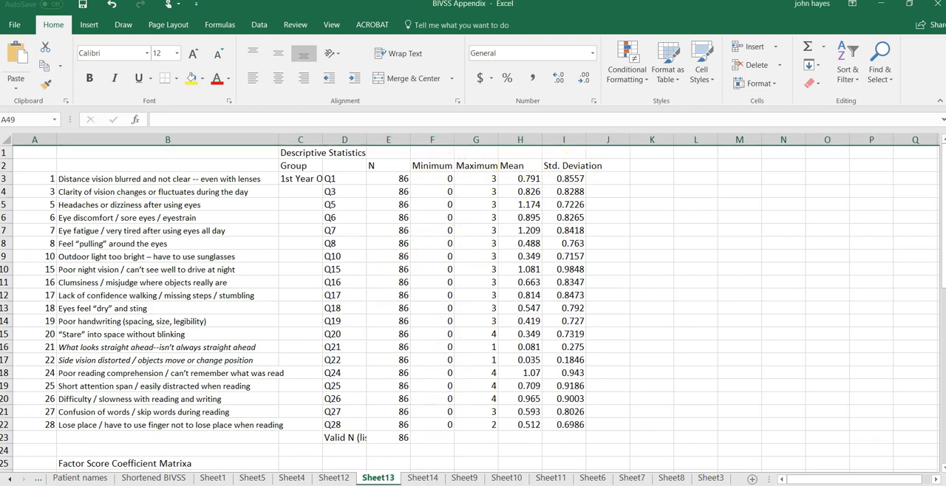
pyautogui.click(433, 485)
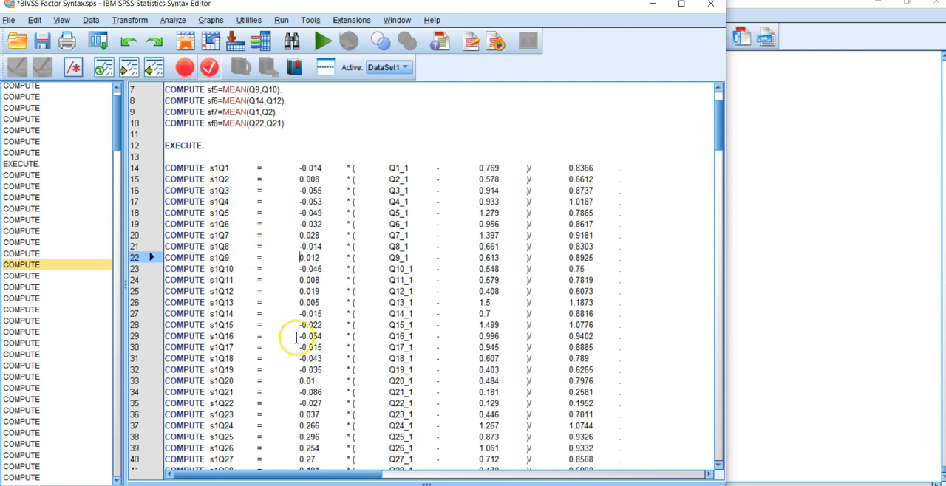
pyautogui.hotkey('alt', 'Tab')
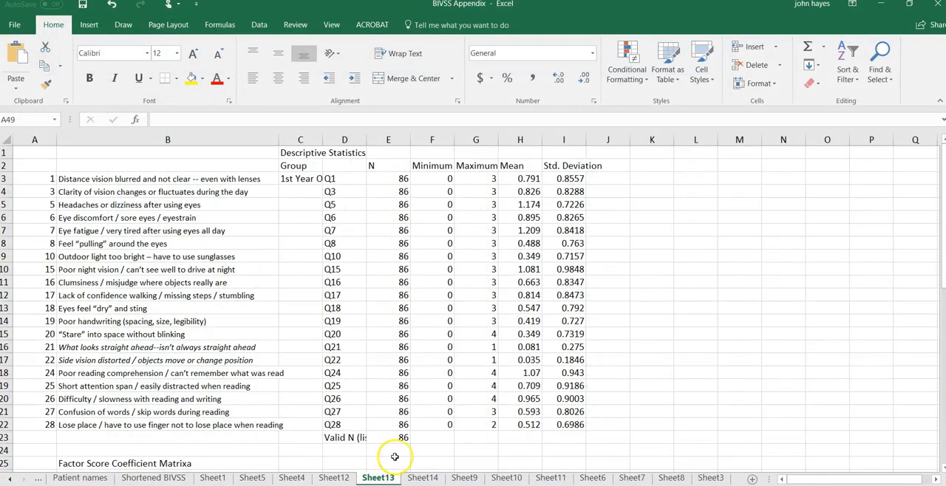
pyautogui.scroll(-7, 394, 457)
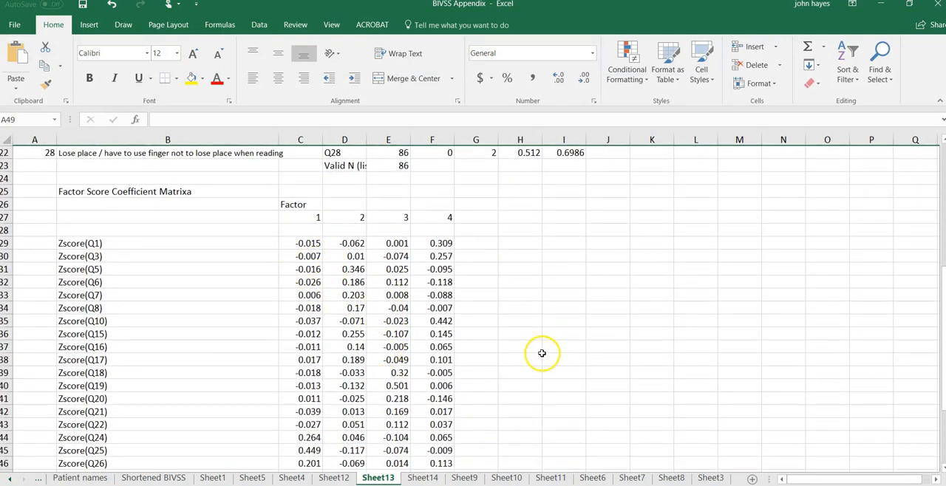
pyautogui.scroll(7, 541, 353)
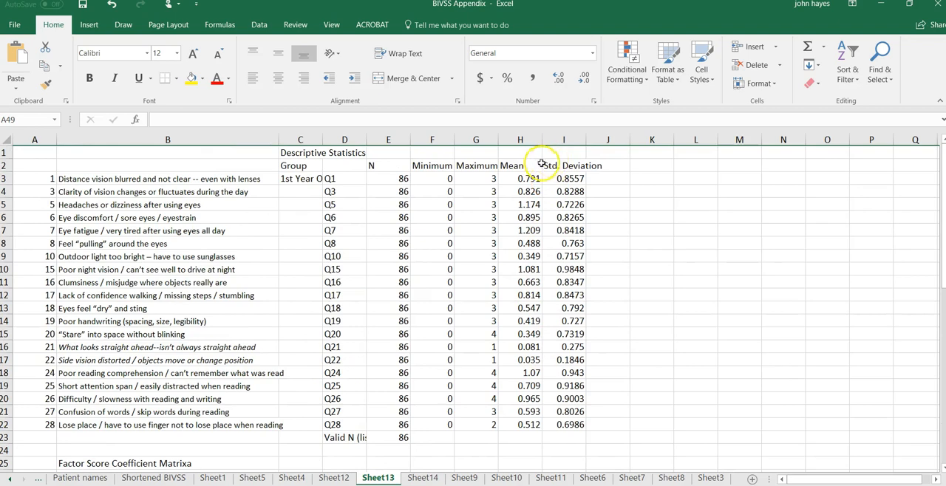
pyautogui.scroll(-5, 528, 244)
pyautogui.scroll(2, 521, 198)
pyautogui.scroll(3, 522, 198)
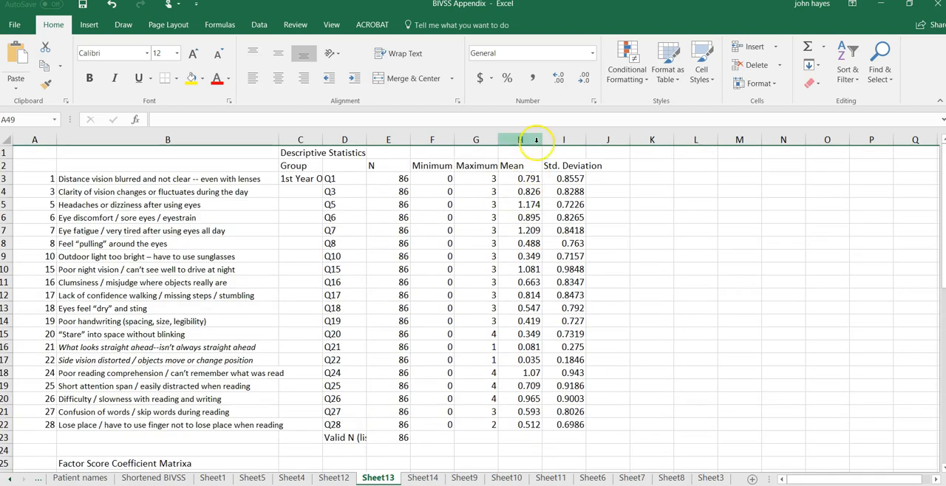
# Step: Insert two blank columns before the Mean and Std. Deviation columns, and select cell H3 in the Q1 row
pyautogui.moveTo(520, 139); pyautogui.dragTo(561, 140)
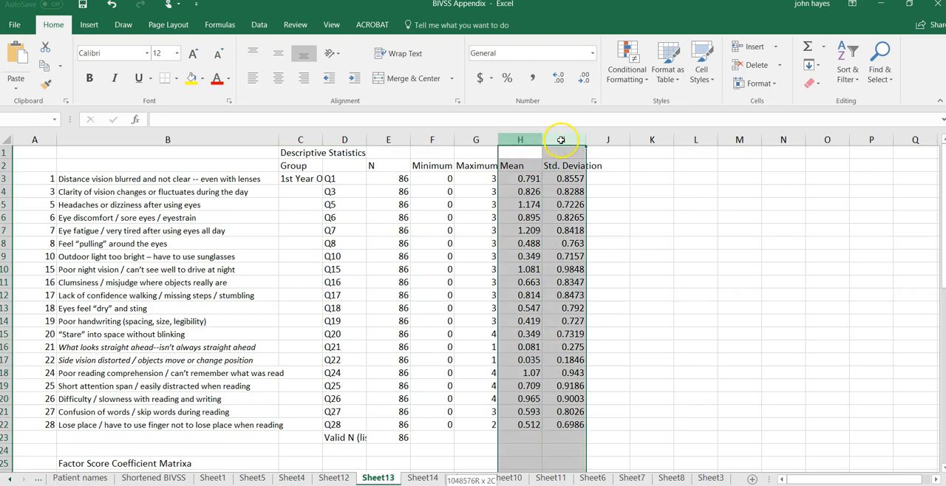
pyautogui.rightClick(562, 140)
pyautogui.click(589, 227)
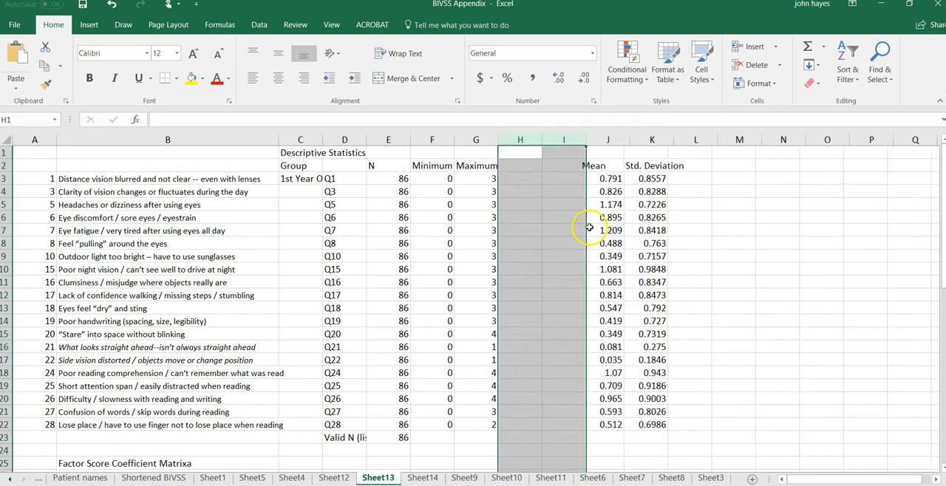
pyautogui.click(550, 217)
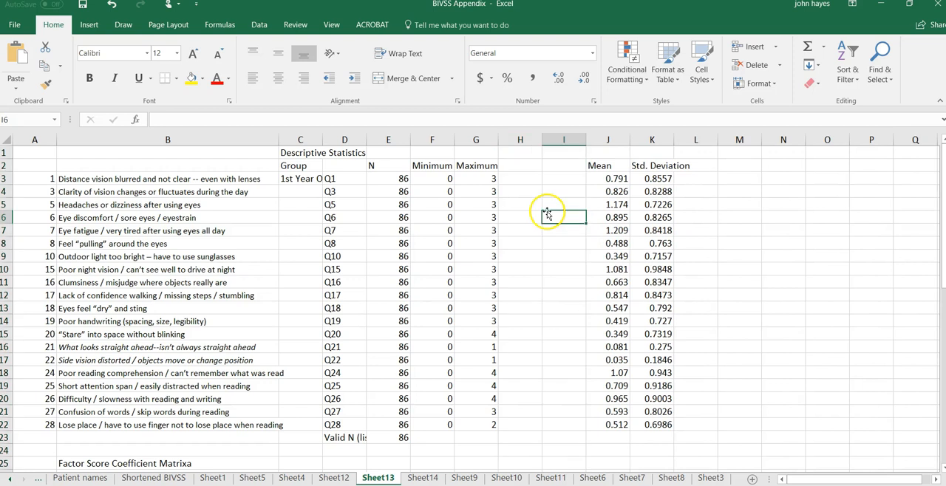
pyautogui.click(521, 178)
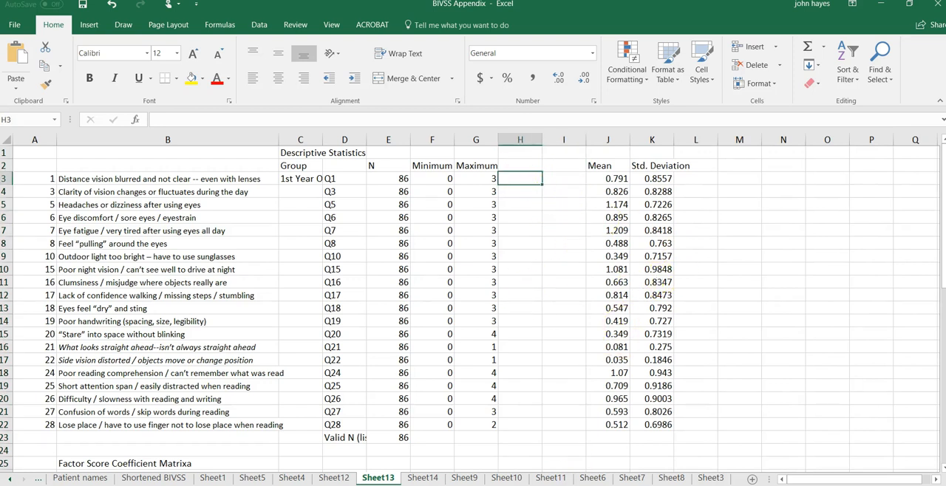
# Step: Switch back to the BIVSS Factor Syntax file in SPSS and copy the text "COMPUTE s1Q1 =" from line 14
pyautogui.click(409, 485)
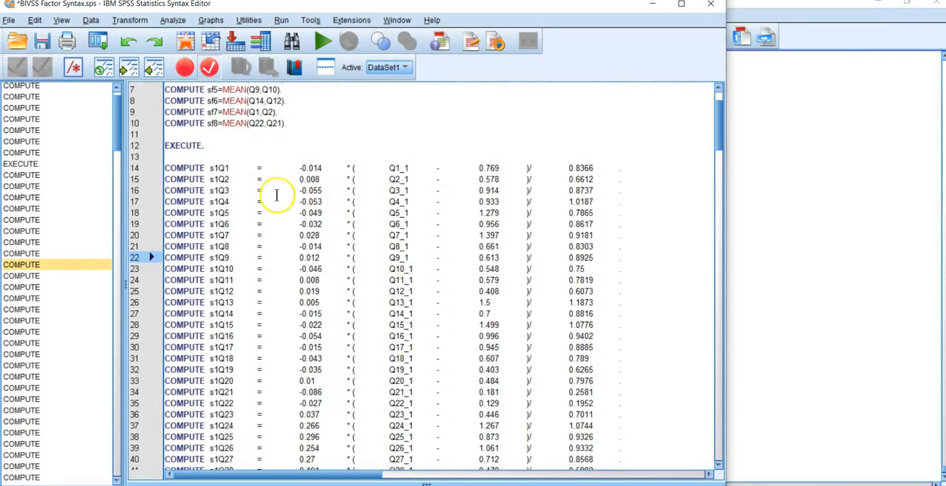
pyautogui.moveTo(166, 169); pyautogui.dragTo(270, 169)
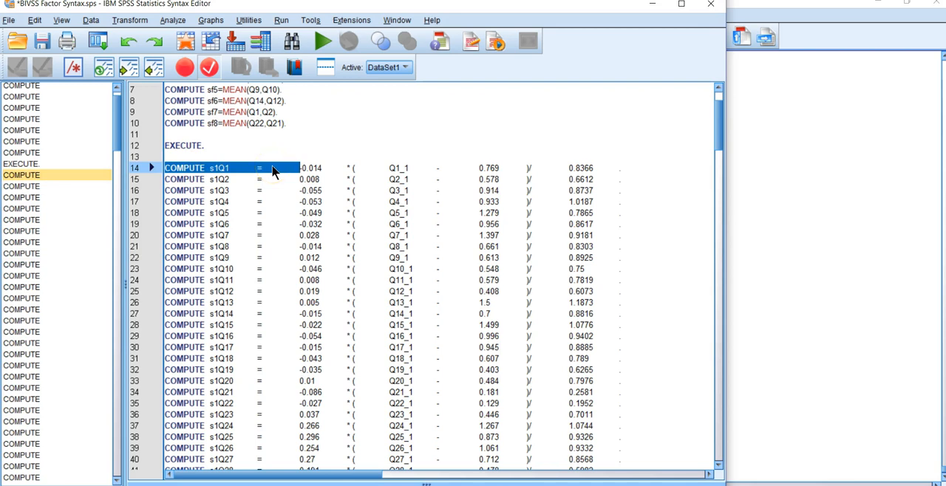
pyautogui.rightClick(272, 171)
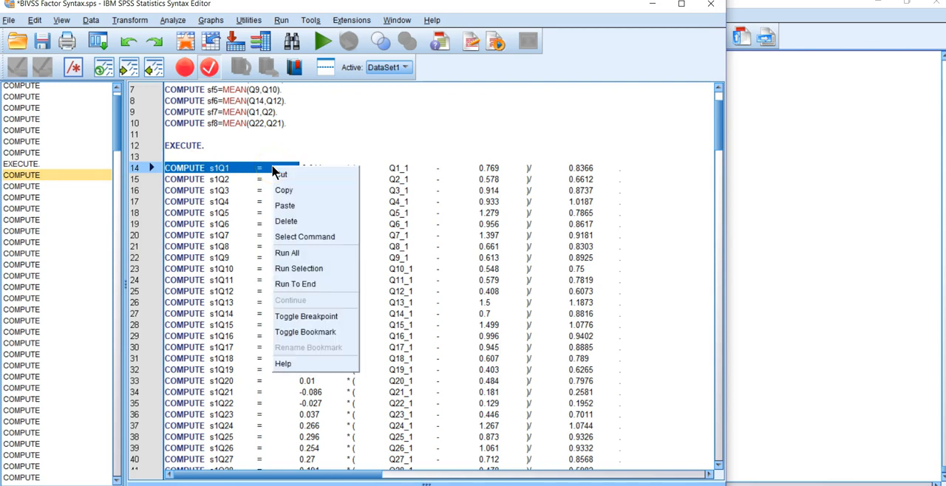
pyautogui.click(280, 189)
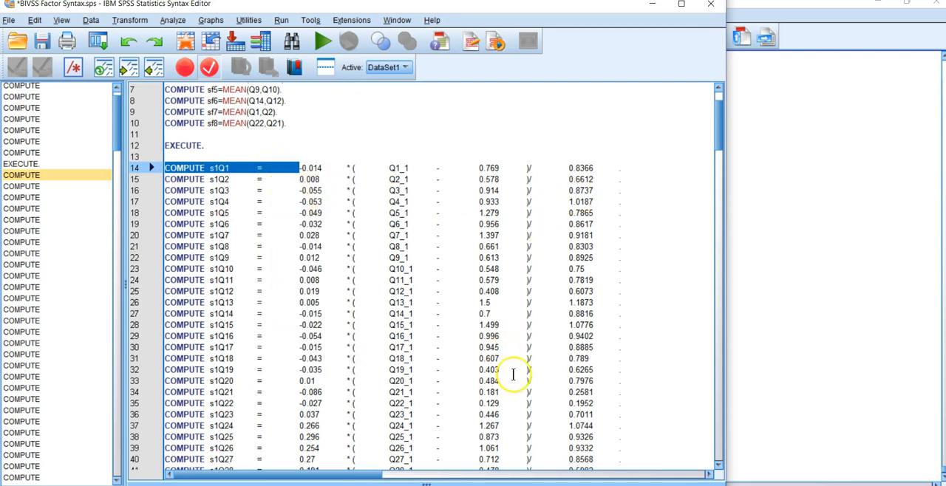
# Step: Switch to the BIVSS Factor Analysis workbook in Excel and inspect the "Compute f1 = sum((" text in cell M3
pyautogui.click(786, 375)
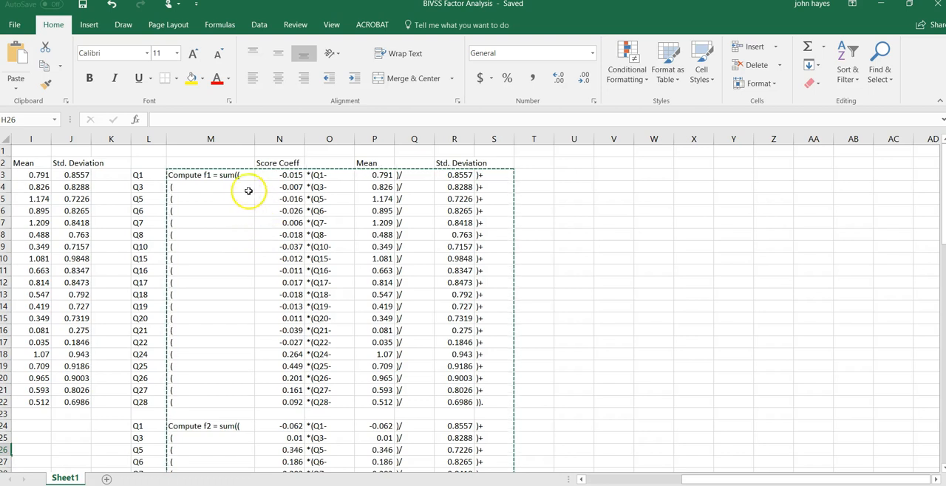
pyautogui.click(212, 176)
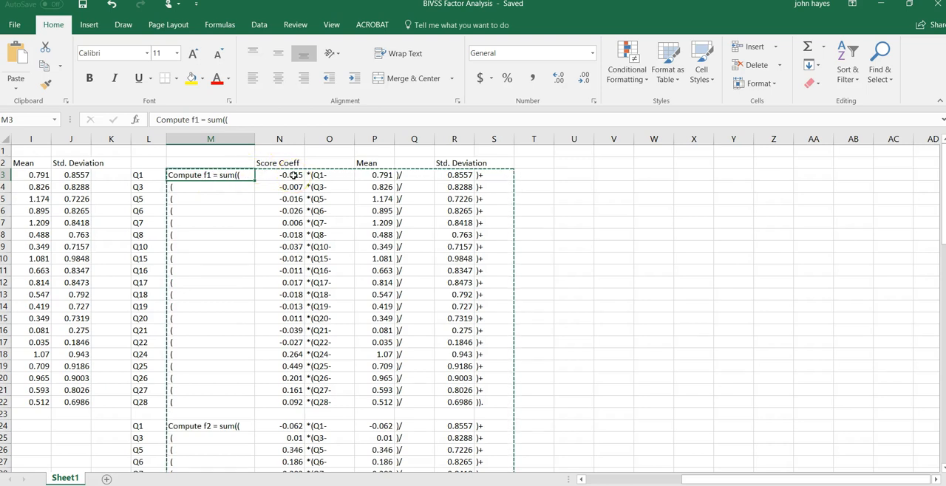
# Step: Compare the Compute f1 and f2 blocks with the descriptive statistics and the Factor Score Coefficient Matrix on Sheet1
pyautogui.scroll(-6, 247, 259)
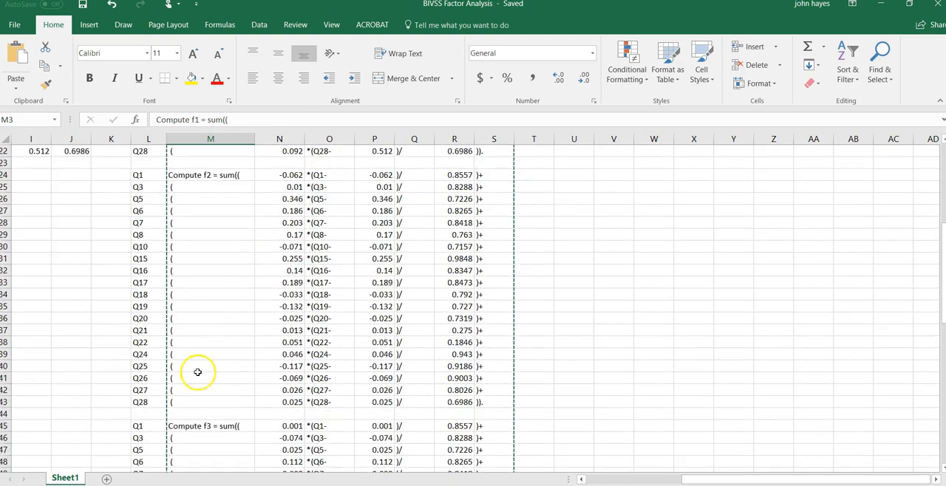
pyautogui.moveTo(697, 482); pyautogui.dragTo(536, 476)
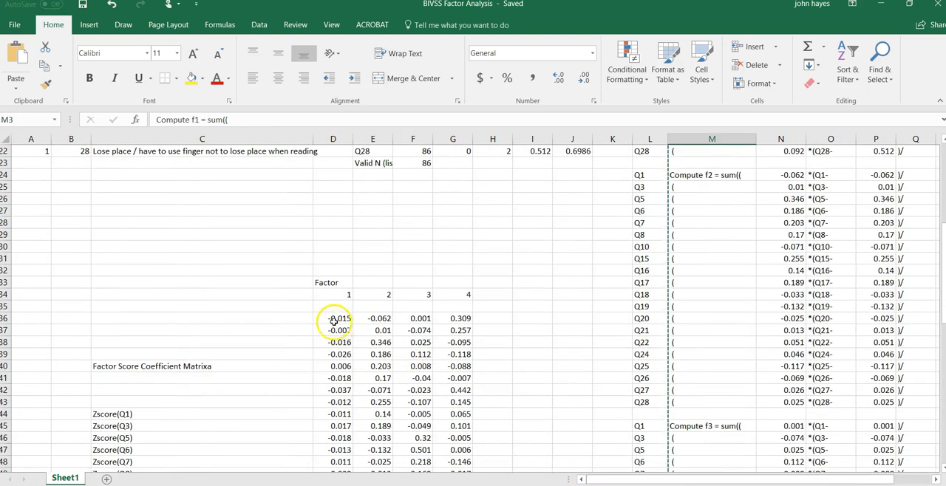
pyautogui.scroll(7, 480, 325)
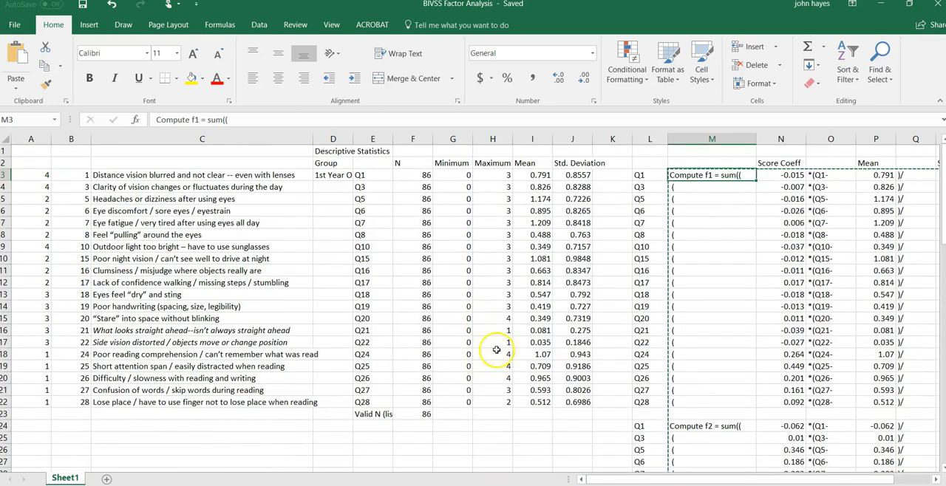
pyautogui.moveTo(665, 479); pyautogui.dragTo(820, 481)
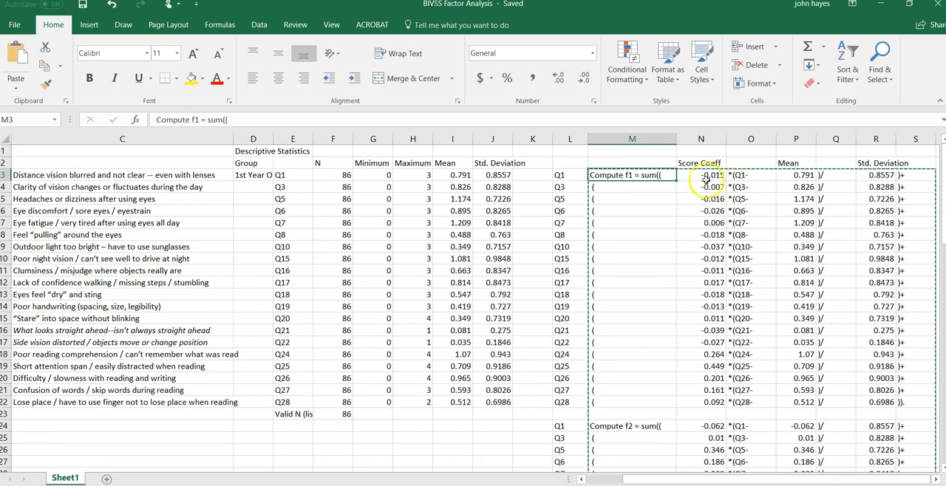
pyautogui.click(934, 479)
pyautogui.click(934, 480)
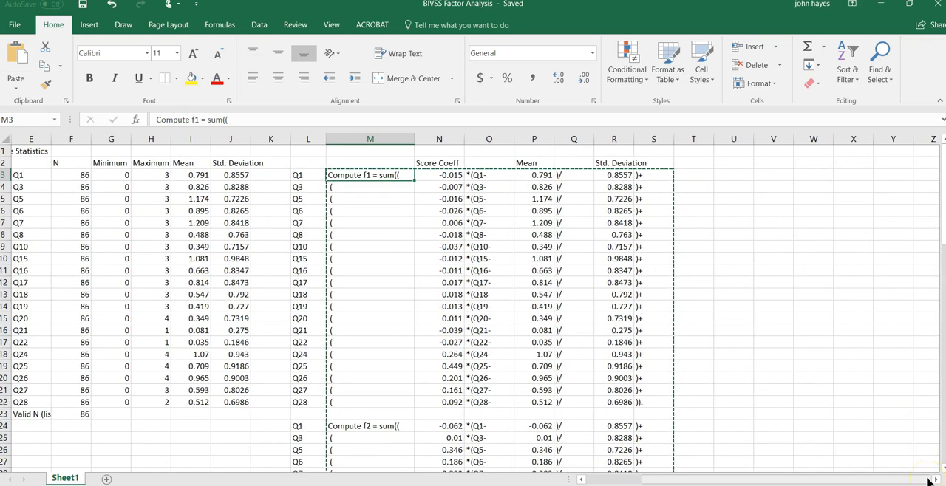
pyautogui.click(935, 480)
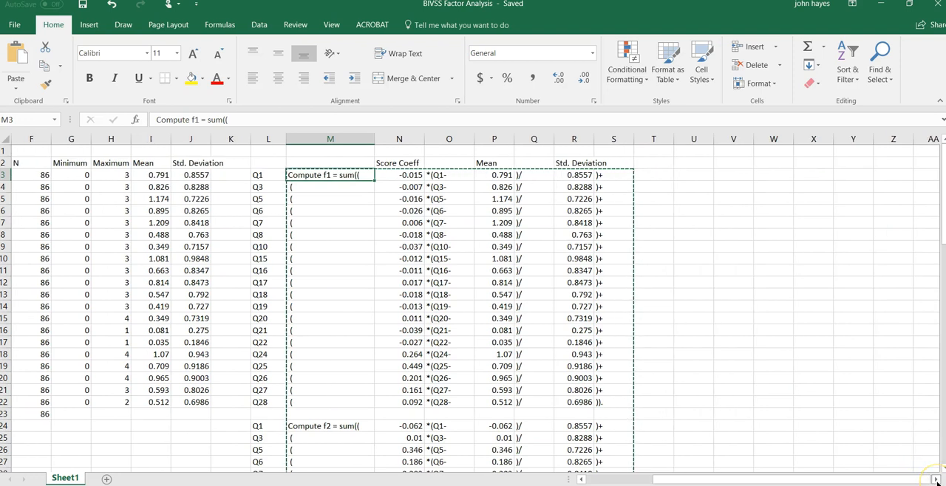
pyautogui.click(935, 479)
pyautogui.click(934, 479)
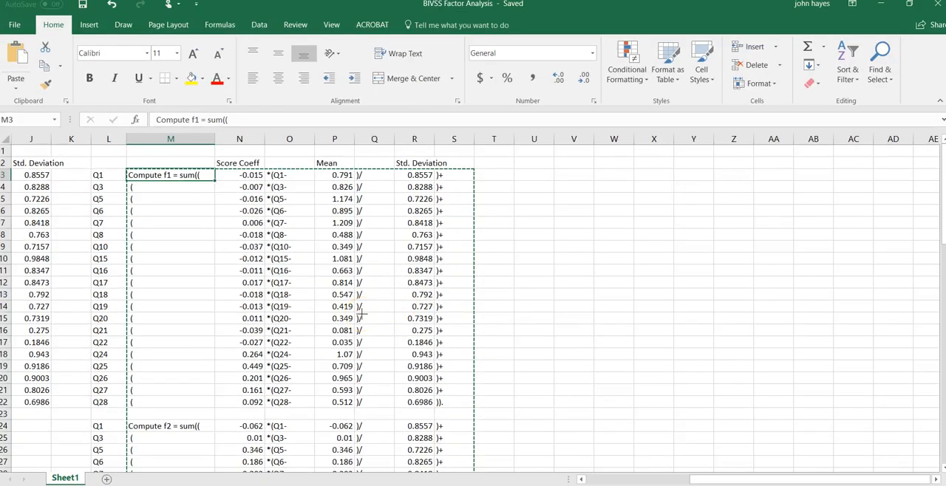
pyautogui.moveTo(727, 481); pyautogui.dragTo(325, 161)
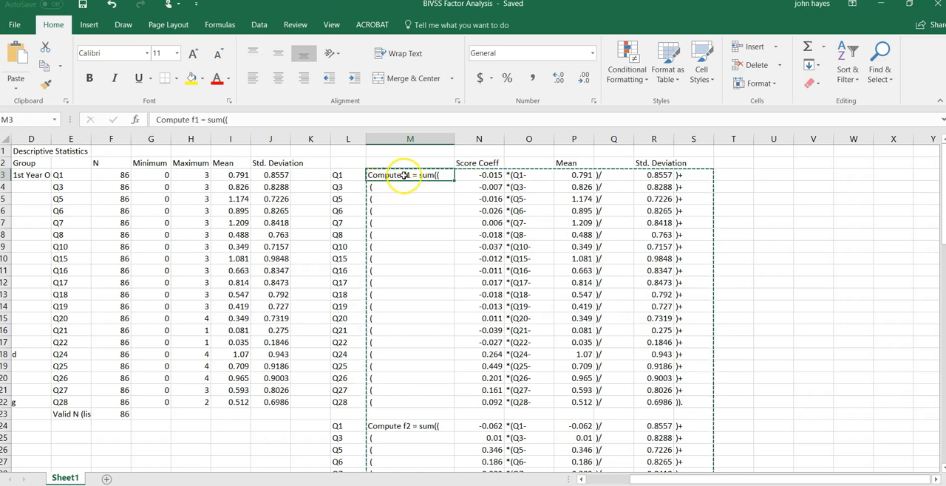
# Step: Replace the Mean values of the Compute f2 block, from P24 down, with a copy of the f1 item means in P3:P22
pyautogui.scroll(-2, 571, 316)
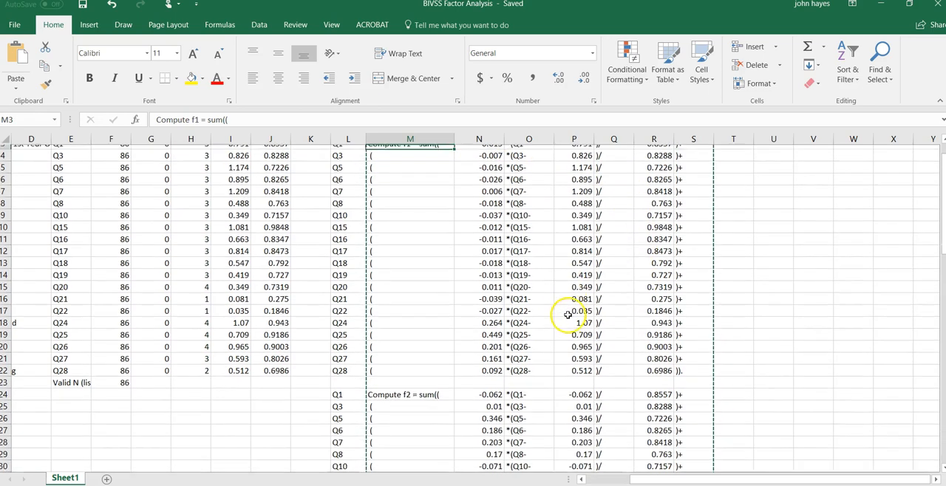
pyautogui.scroll(-3, 567, 313)
pyautogui.scroll(-2, 568, 305)
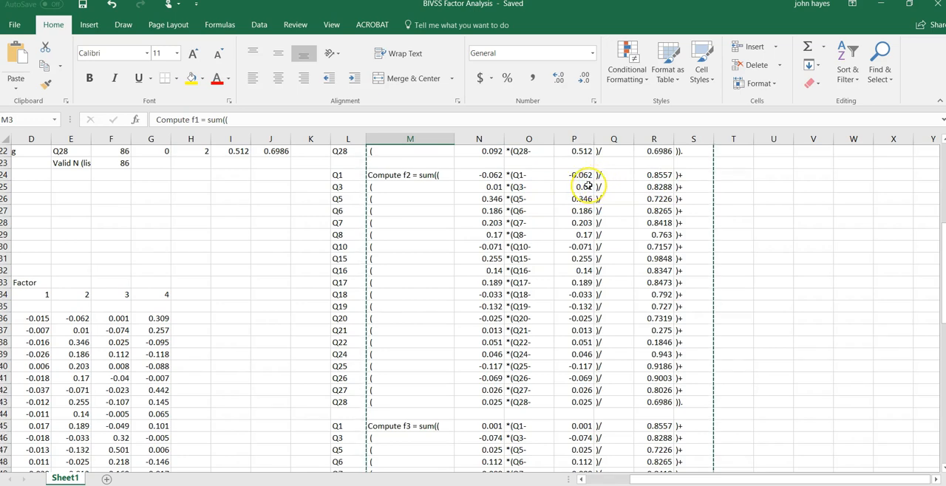
pyautogui.scroll(7, 585, 187)
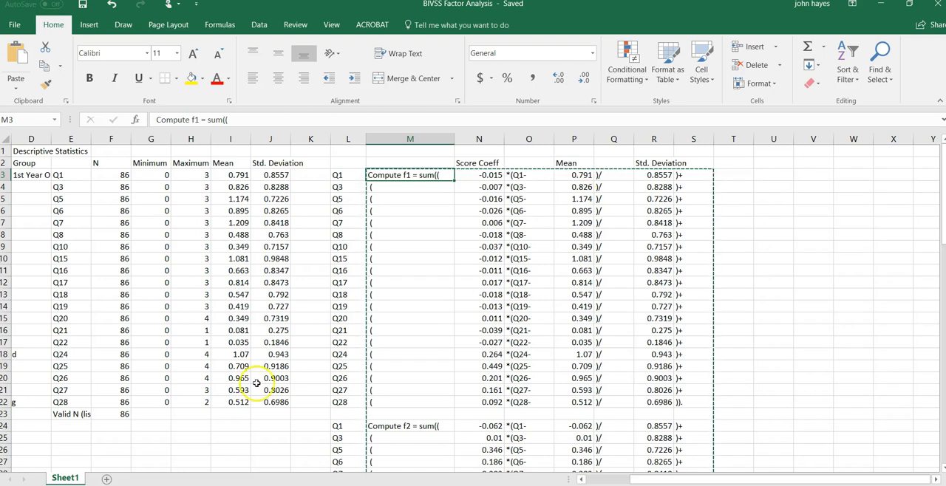
pyautogui.scroll(-1, 451, 353)
pyautogui.scroll(1, 456, 352)
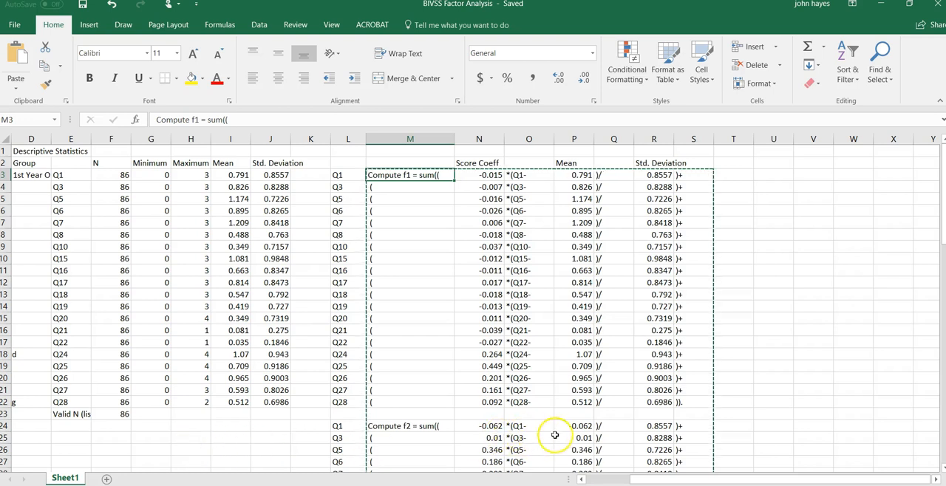
pyautogui.moveTo(582, 177); pyautogui.dragTo(573, 401)
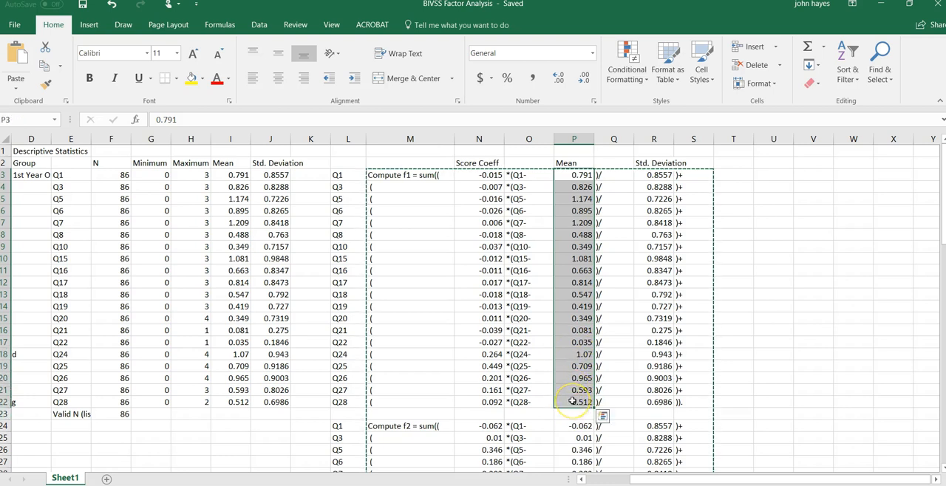
pyautogui.hotkey('ctrl', 'c')
pyautogui.click(567, 426)
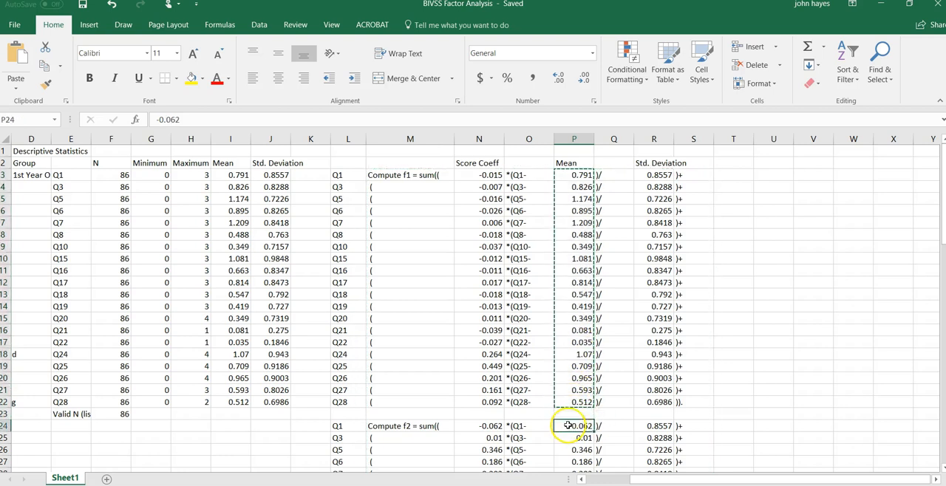
pyautogui.hotkey('ctrl', 'v')
# Step: Paste the same item means into the Mean column of the Compute f3 and f4 blocks, starting at P45 and P66
pyautogui.scroll(-8, 628, 373)
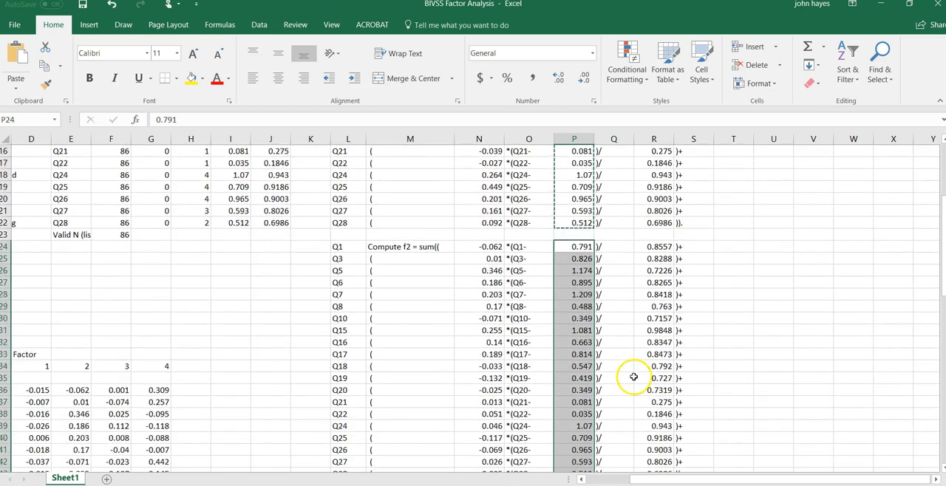
pyautogui.click(584, 359)
pyautogui.hotkey('ctrl', 'v')
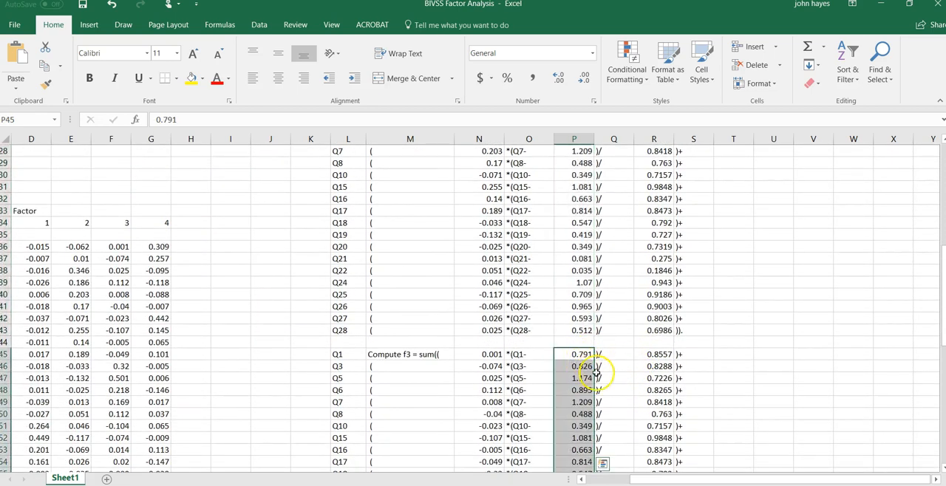
pyautogui.scroll(-5, 605, 378)
pyautogui.scroll(-2, 599, 377)
pyautogui.click(574, 355)
pyautogui.hotkey('ctrl', 'shift', 'Down')
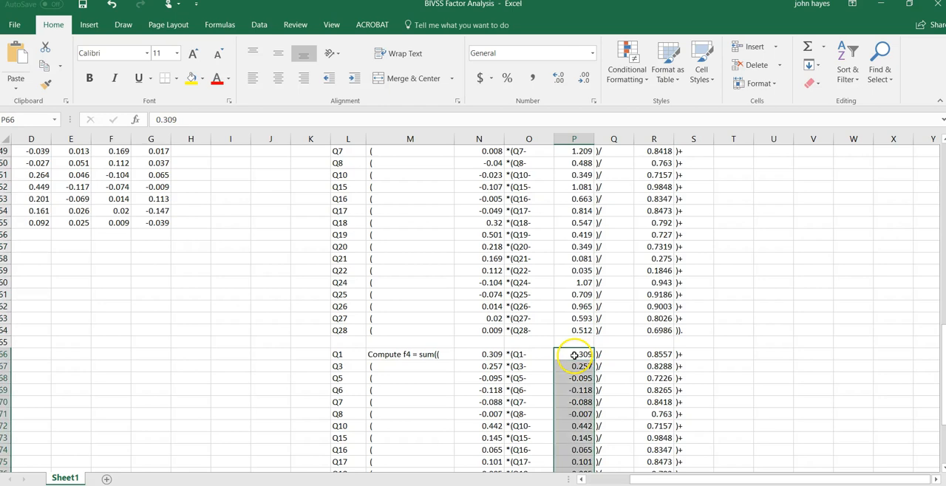
# Step: Check the corrected means in the f2 to f4 blocks and copy all four Compute blocks, M3:S85
pyautogui.scroll(8, 629, 365)
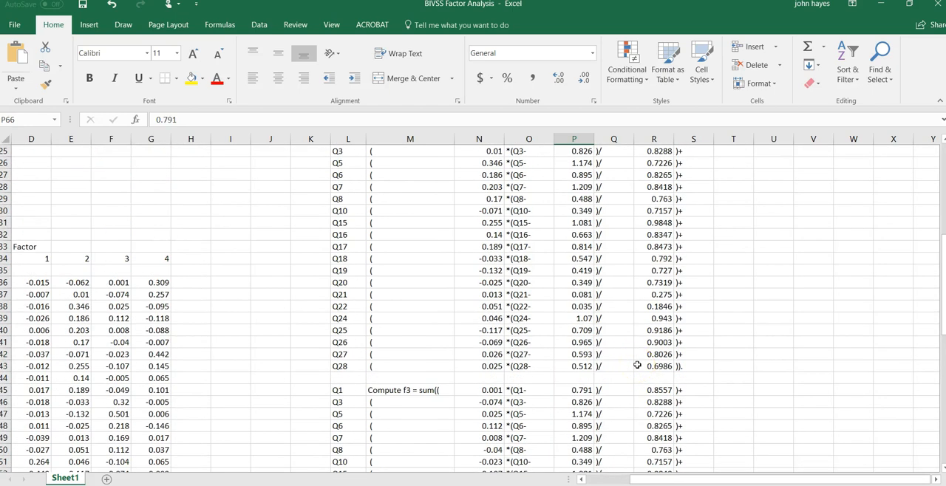
pyautogui.scroll(-7, 637, 365)
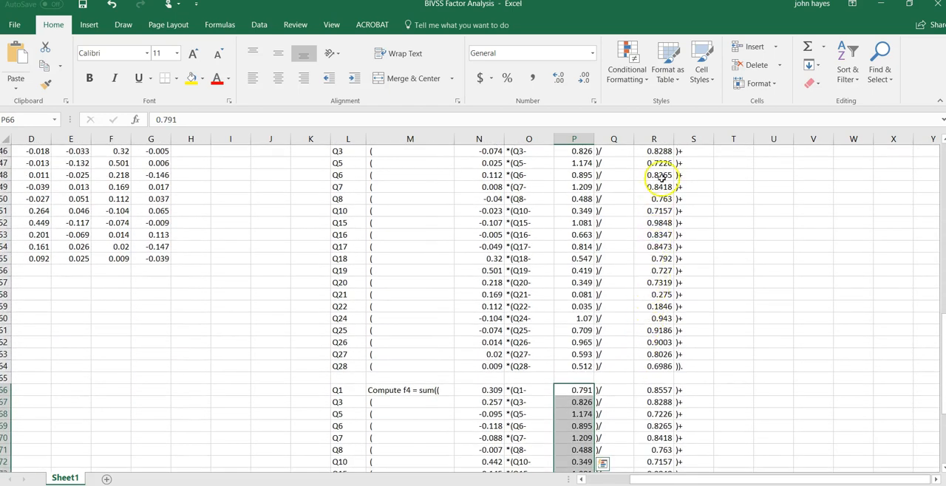
pyautogui.scroll(2, 657, 266)
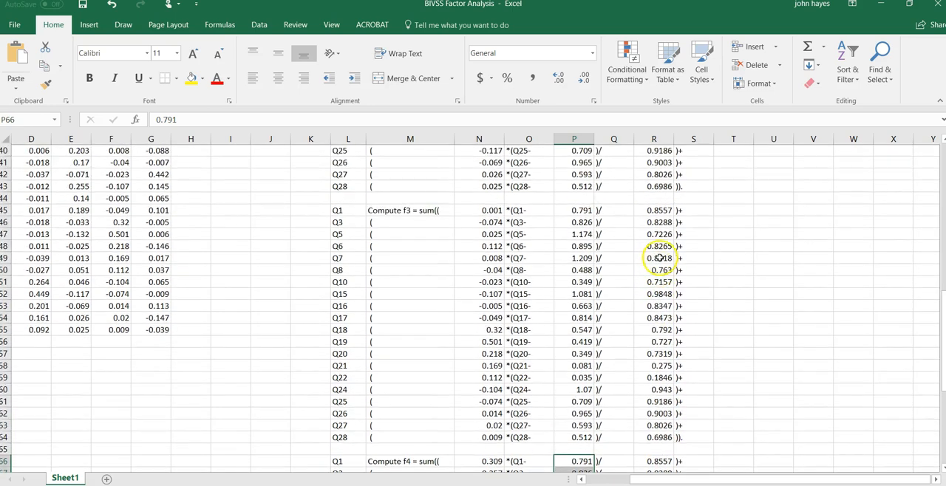
pyautogui.scroll(7, 657, 207)
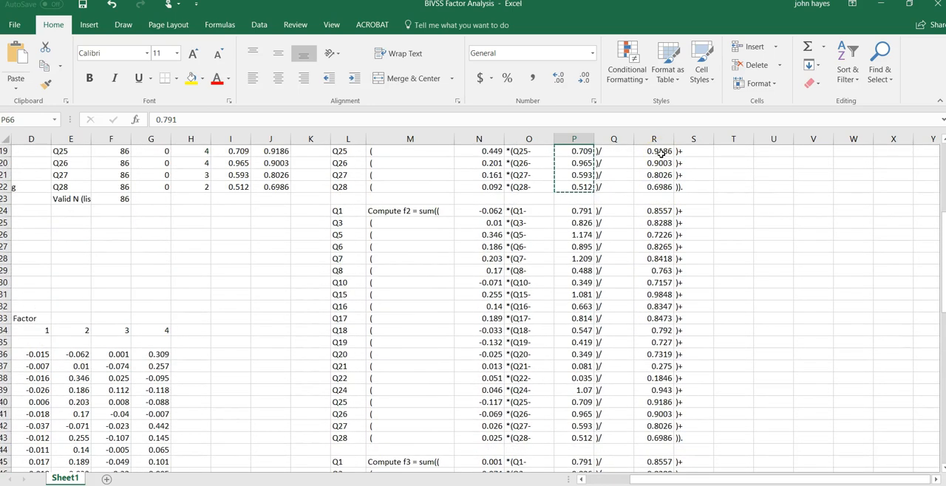
pyautogui.scroll(6, 662, 151)
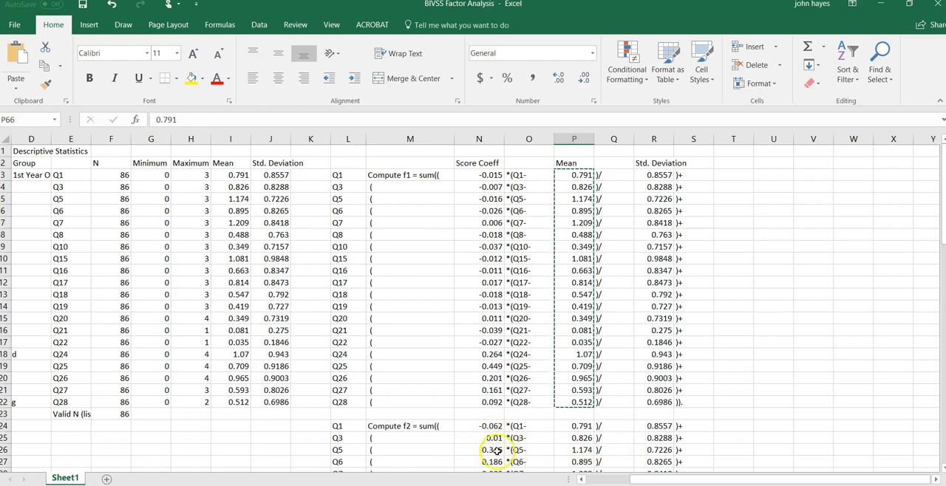
pyautogui.scroll(-1, 539, 319)
pyautogui.scroll(1, 538, 322)
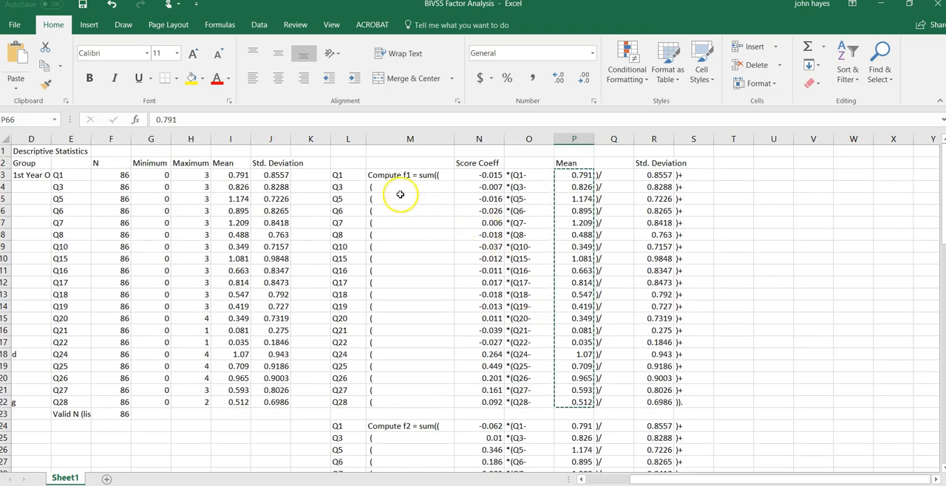
pyautogui.moveTo(382, 171); pyautogui.dragTo(689, 429)
pyautogui.hotkey('ctrl', 'c')
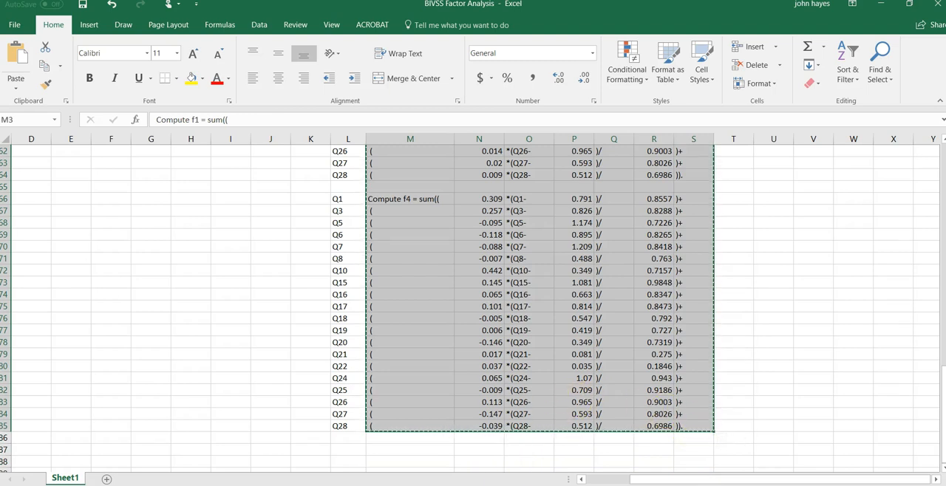
# Step: Switch to the BIVSS Factor Scoring Syntax file in SPSS and replace the four Compute commands above EXECUTE with the copied blocks
pyautogui.click(534, 485)
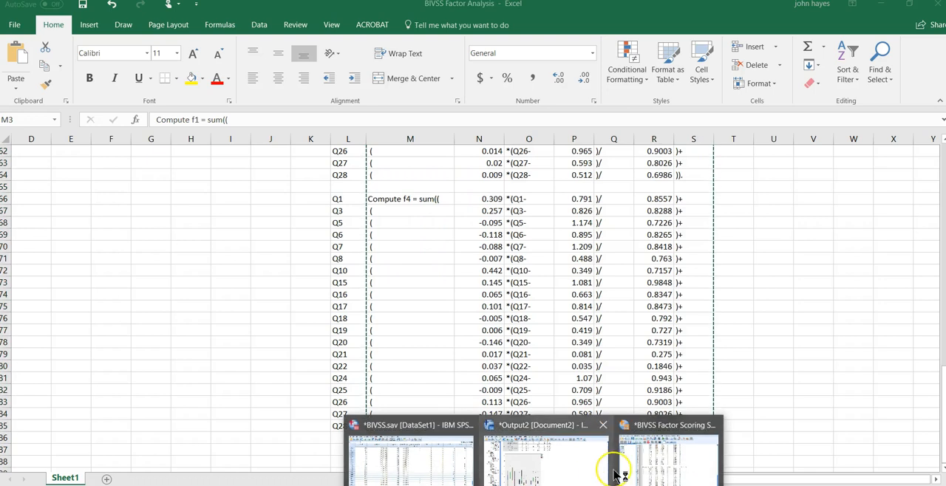
pyautogui.click(643, 469)
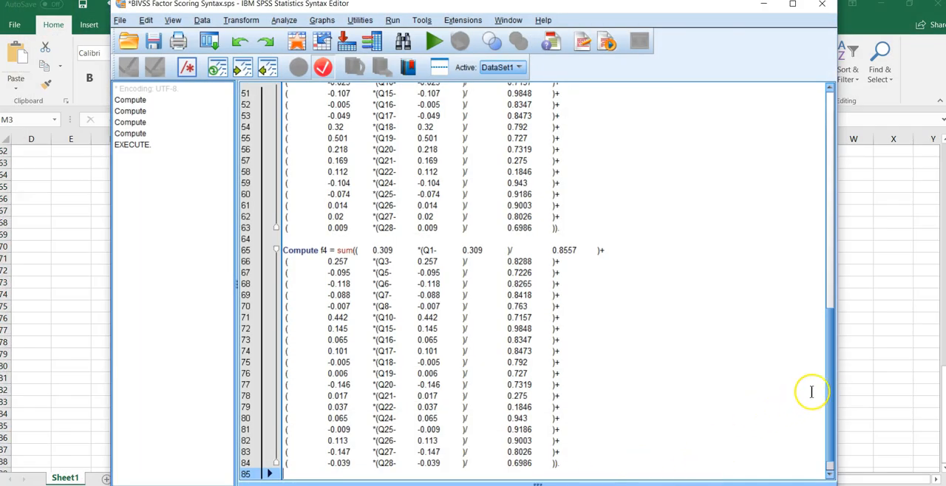
pyautogui.moveTo(819, 391); pyautogui.dragTo(827, 110)
pyautogui.click(276, 107)
pyautogui.moveTo(270, 103); pyautogui.dragTo(565, 438)
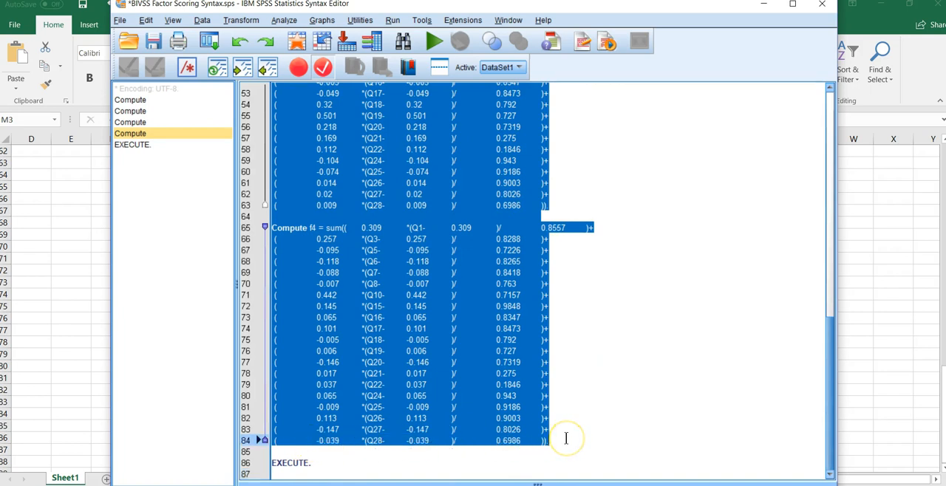
pyautogui.hotkey('ctrl', 'v')
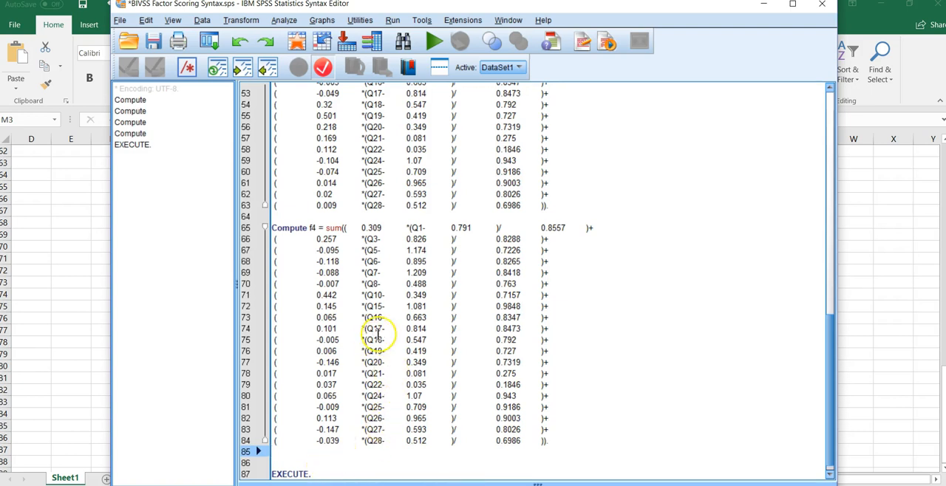
pyautogui.scroll(14, 509, 362)
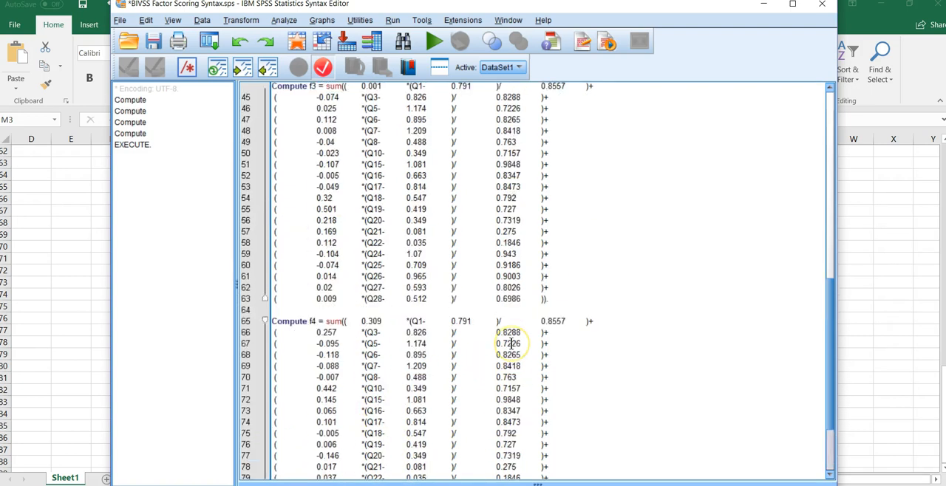
pyautogui.scroll(-4, 509, 343)
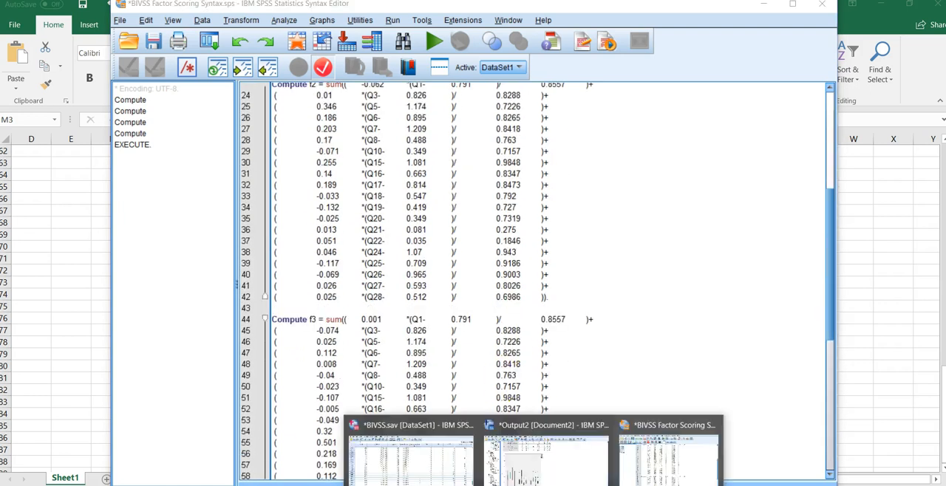
# Step: Switch to the BIVSS.sav data set in SPSS and delete the variables f1, f2, f3 and f4
pyautogui.click(456, 446)
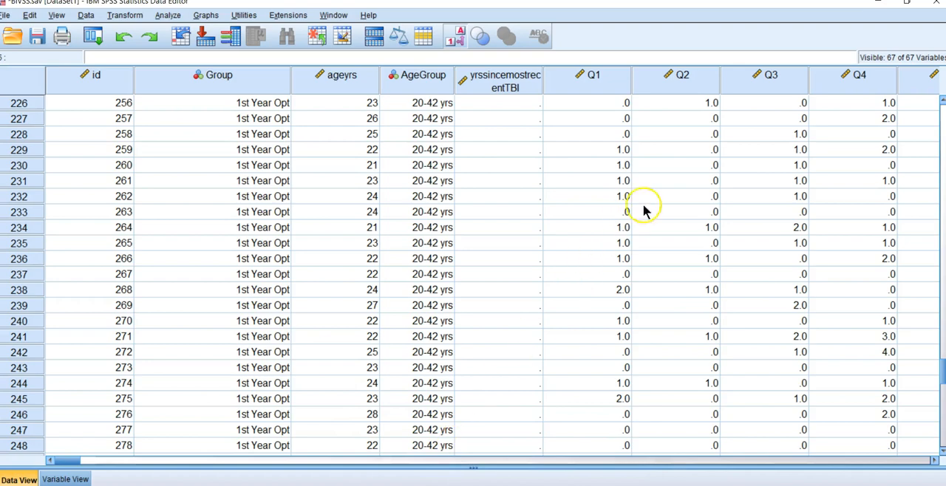
pyautogui.moveTo(79, 466); pyautogui.dragTo(244, 475)
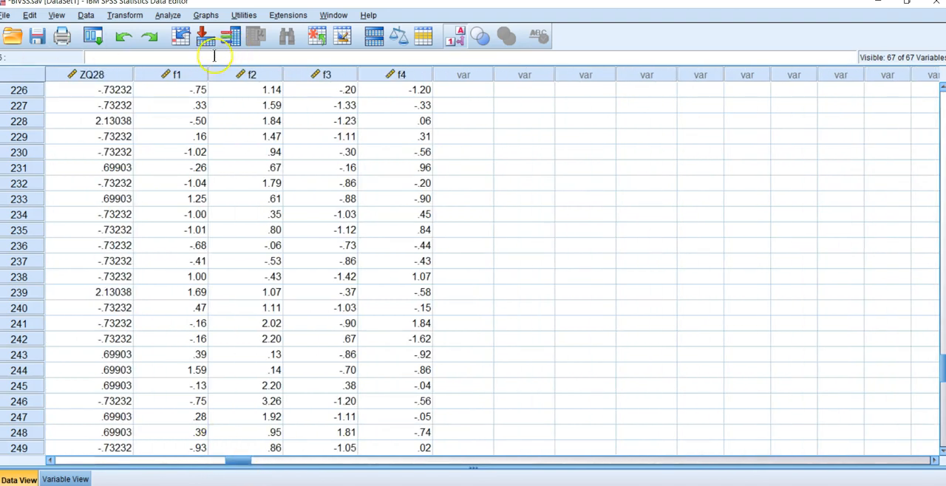
pyautogui.moveTo(179, 78); pyautogui.dragTo(402, 79)
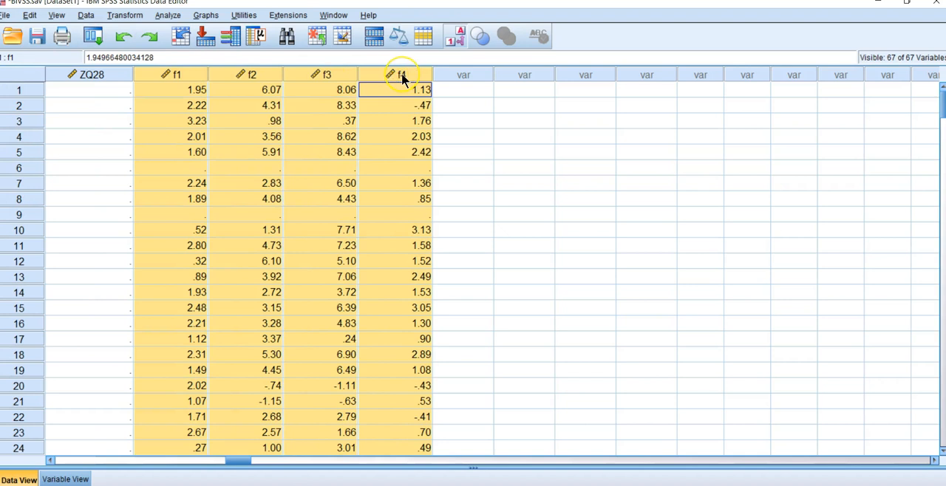
pyautogui.press('Delete')
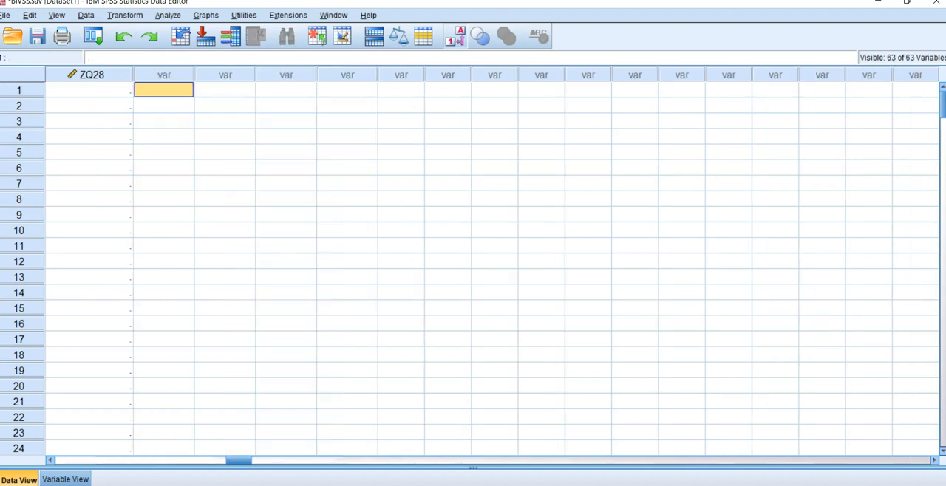
pyautogui.moveTo(532, 485)
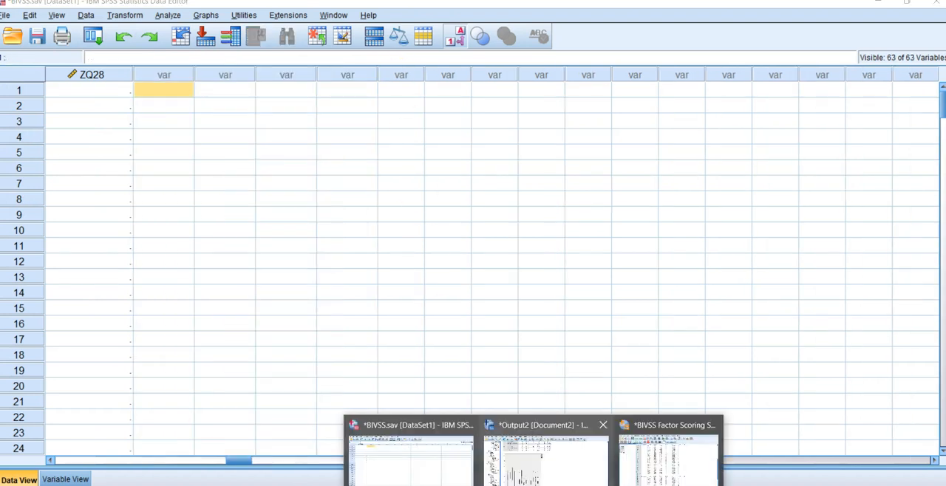
# Step: Run all Compute commands in the BIVSS Factor Scoring Syntax file and return to the BIVSS.sav data set
pyautogui.click(653, 467)
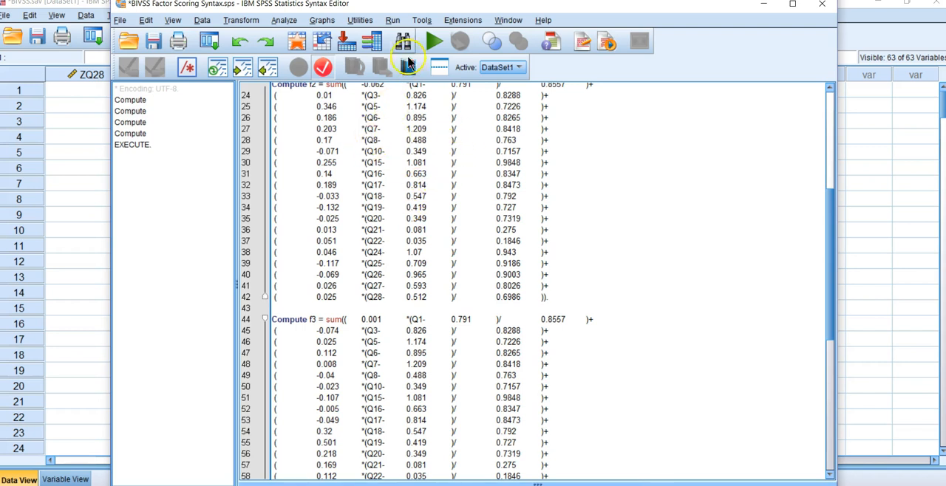
pyautogui.click(392, 21)
pyautogui.click(402, 37)
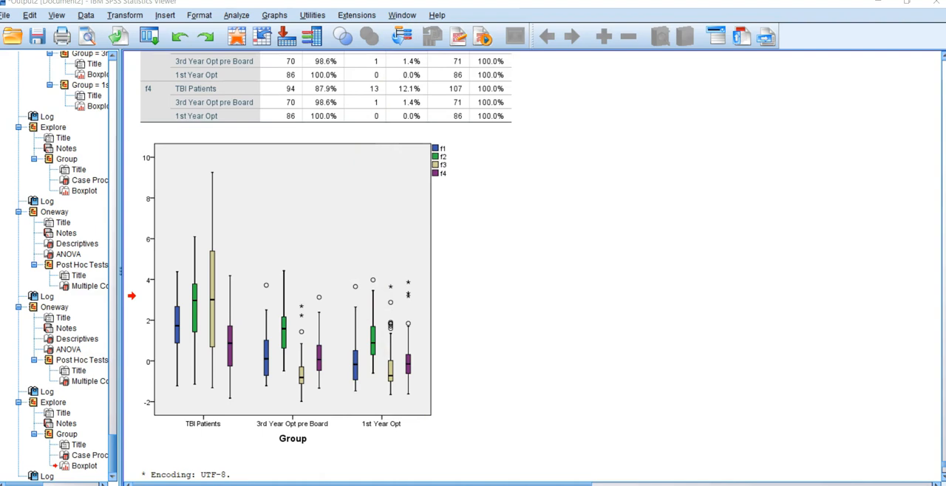
pyautogui.moveTo(532, 485)
pyautogui.click(434, 476)
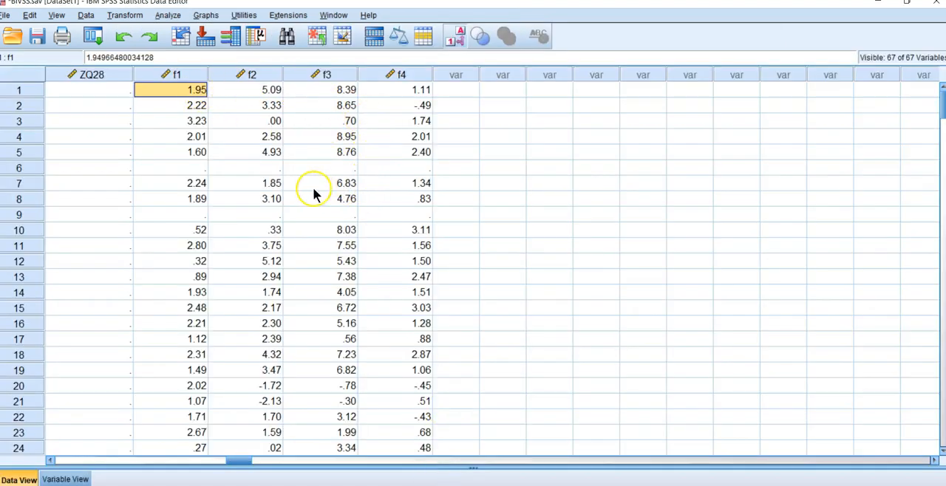
# Step: Examine the recalculated f1 to f4 factor scores down the cases of the data set
pyautogui.scroll(-8, 238, 225)
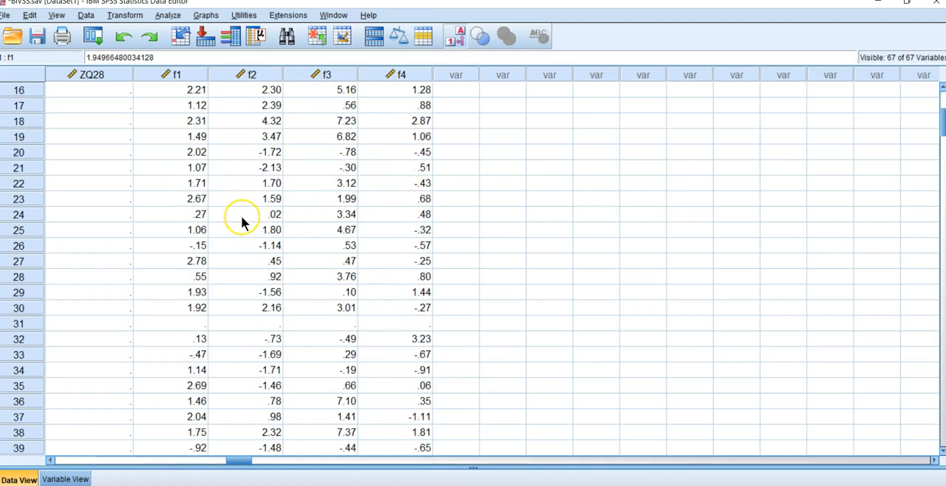
pyautogui.scroll(-9, 241, 215)
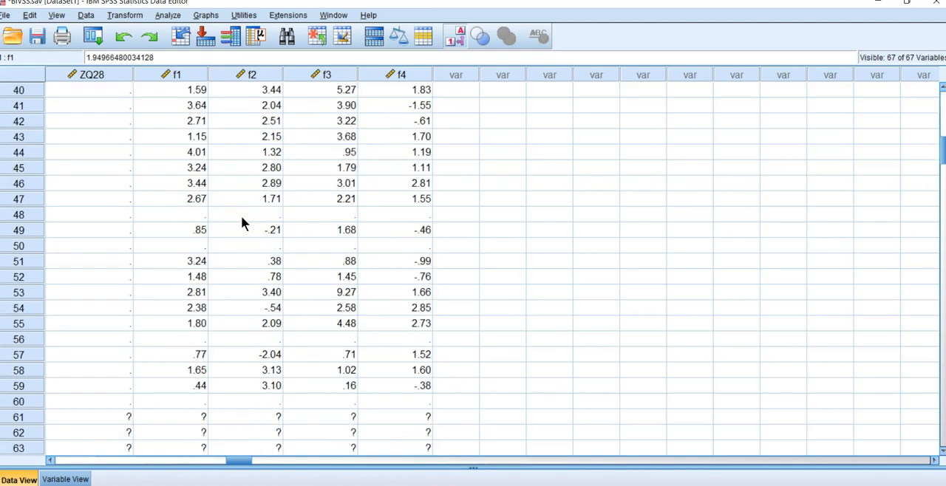
pyautogui.scroll(-8, 241, 221)
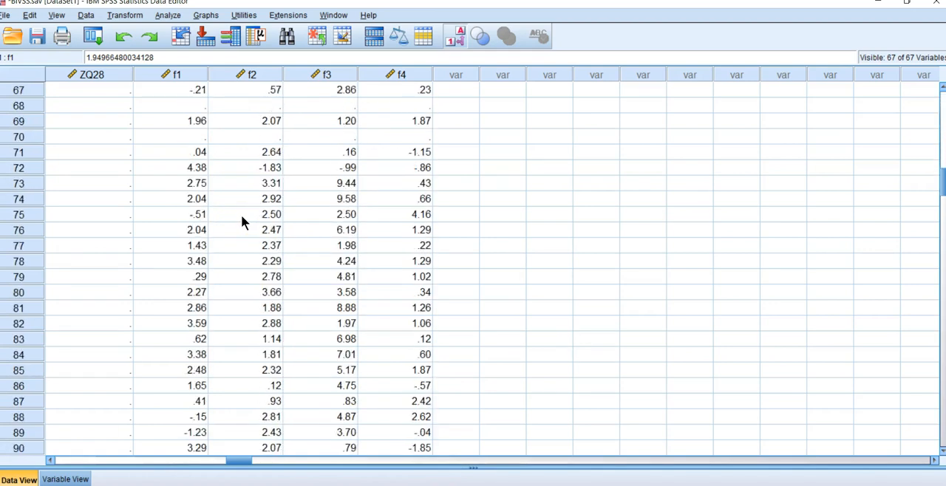
pyautogui.scroll(-4, 243, 230)
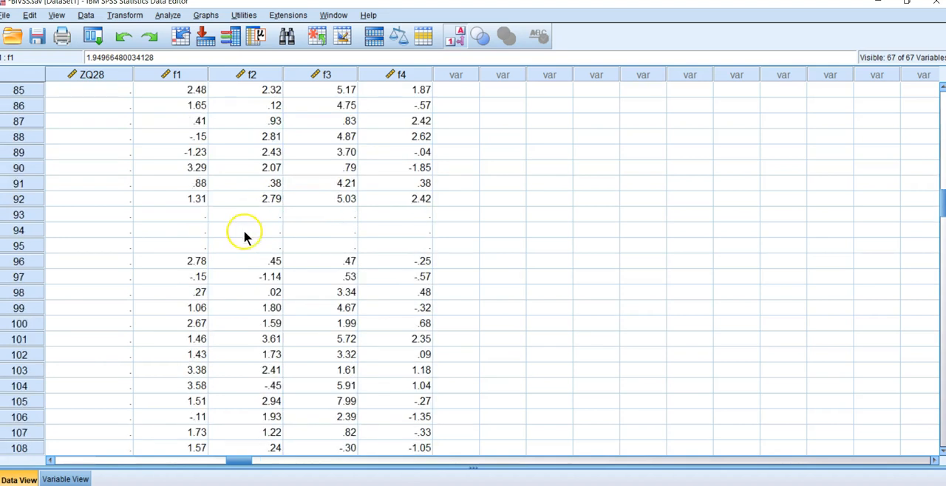
pyautogui.scroll(-5, 246, 257)
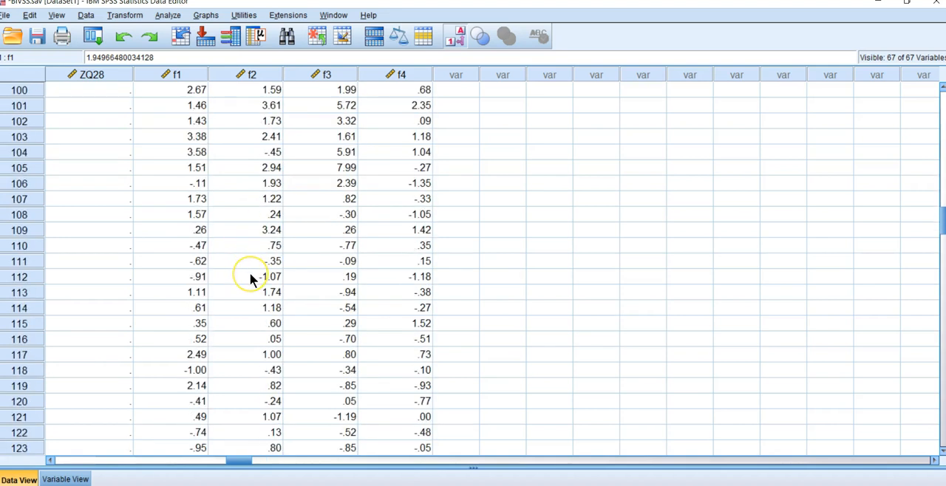
pyautogui.scroll(-5, 267, 235)
pyautogui.scroll(-11, 275, 201)
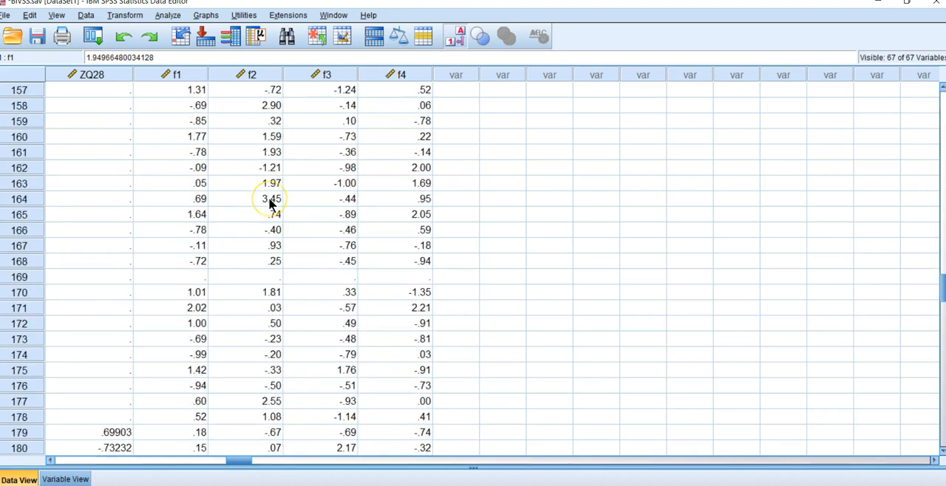
pyautogui.scroll(-2, 271, 205)
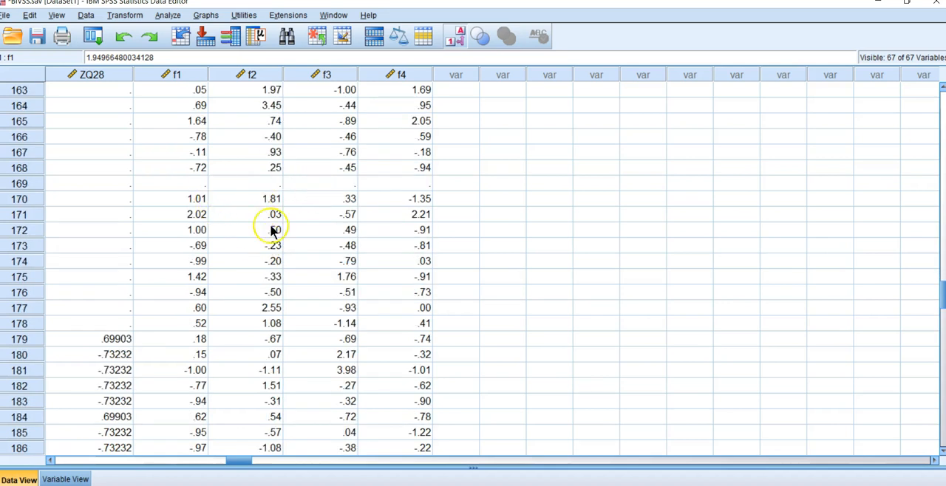
pyautogui.scroll(-3, 256, 254)
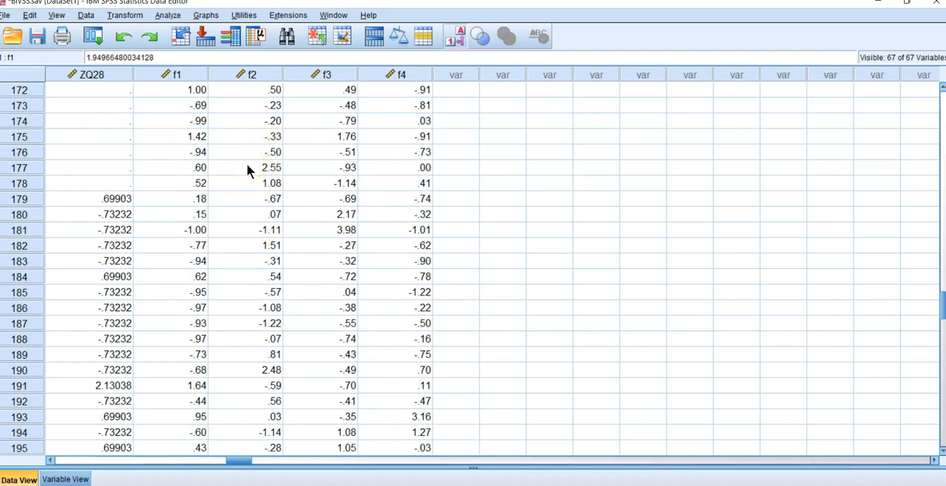
pyautogui.scroll(-2, 244, 177)
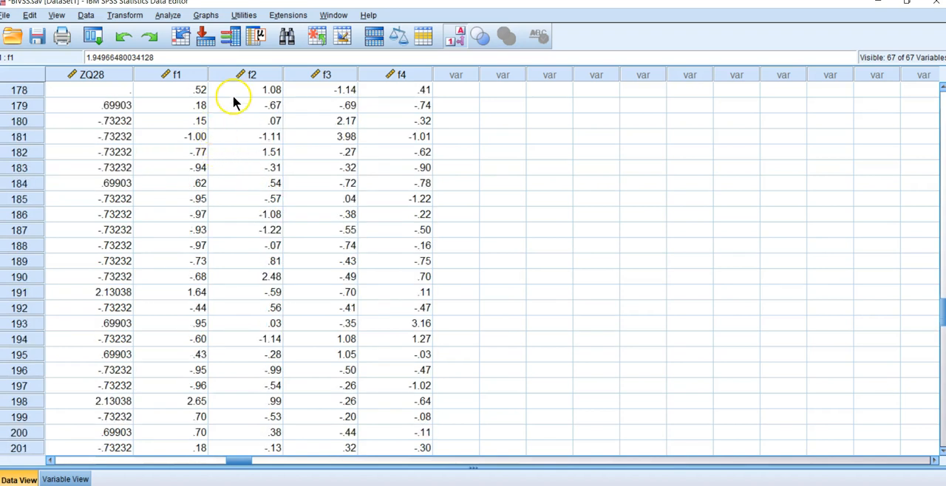
pyautogui.scroll(-4, 231, 98)
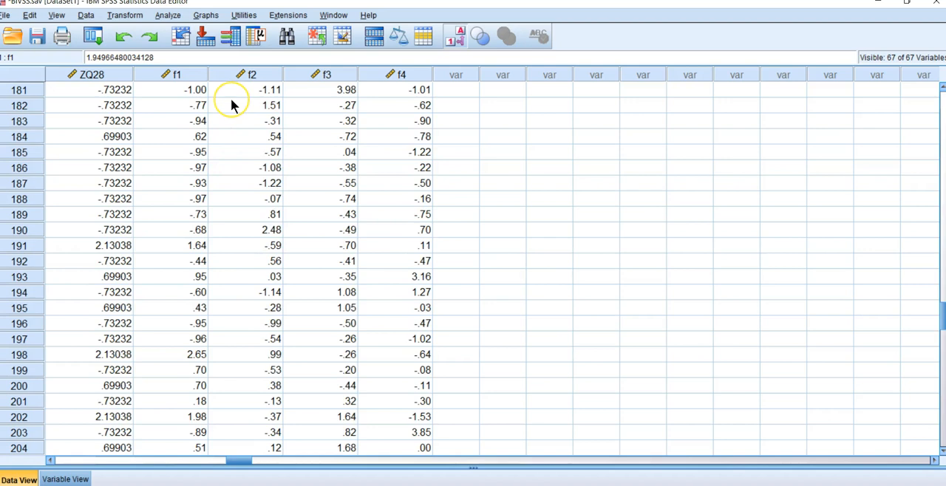
pyautogui.scroll(-10, 231, 102)
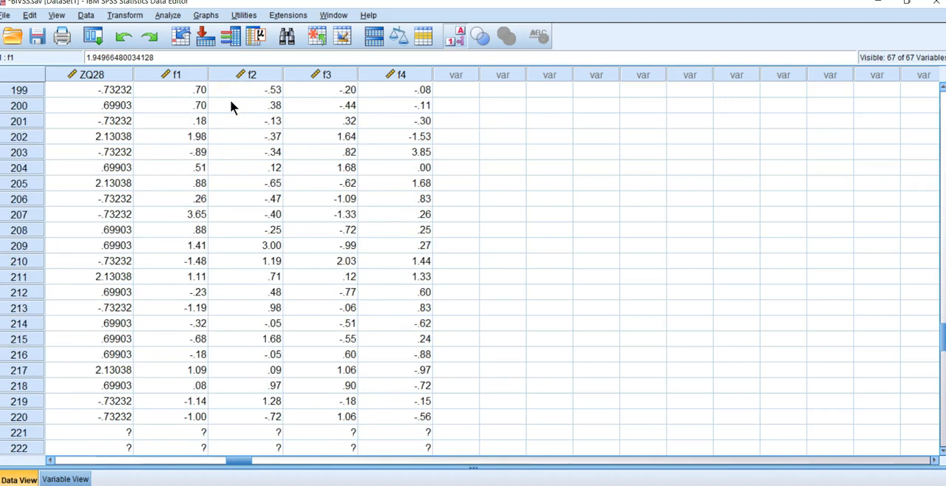
pyautogui.scroll(-3, 235, 136)
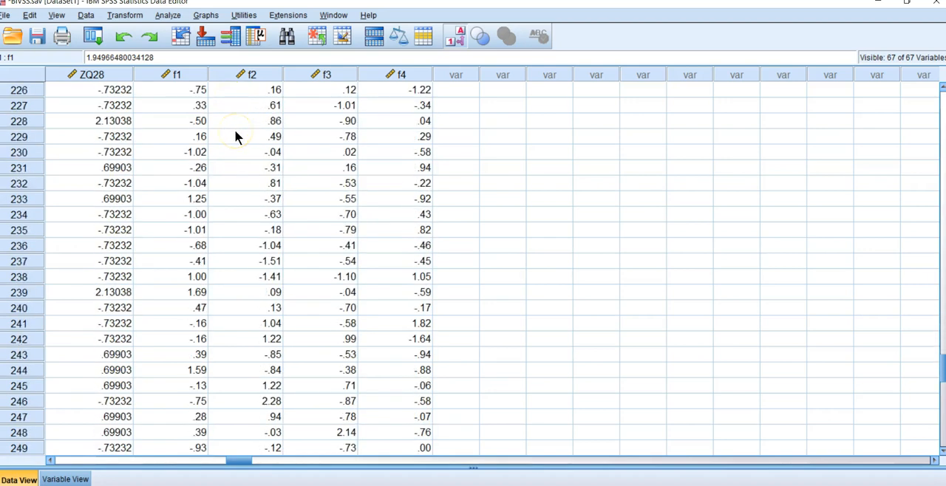
pyautogui.scroll(12, 236, 136)
pyautogui.scroll(20, 236, 136)
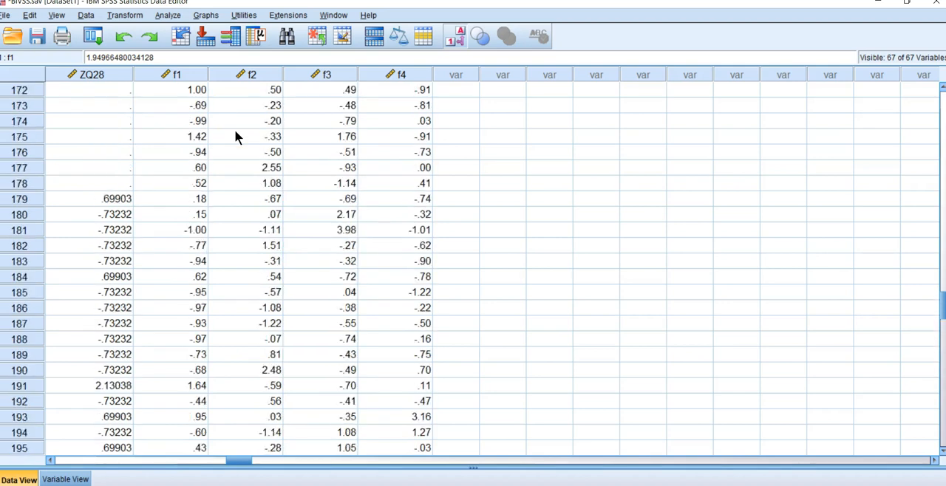
pyautogui.scroll(20, 235, 136)
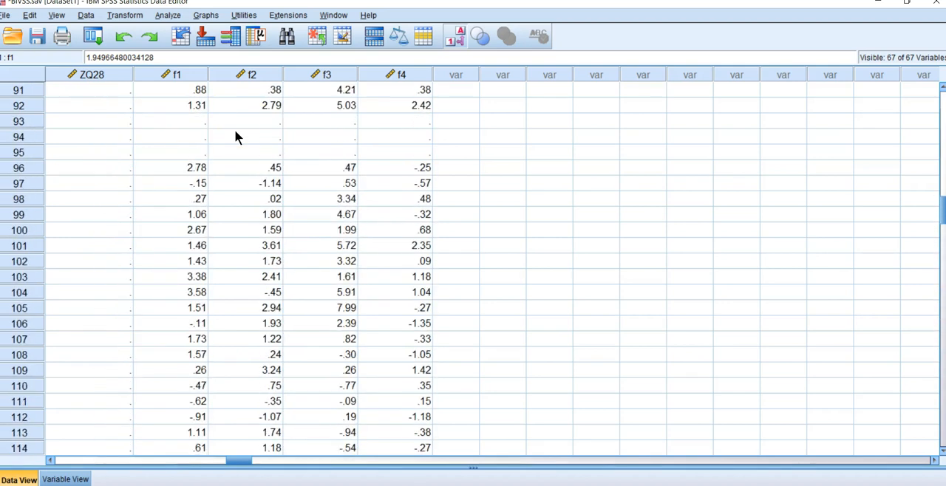
pyautogui.scroll(5, 235, 135)
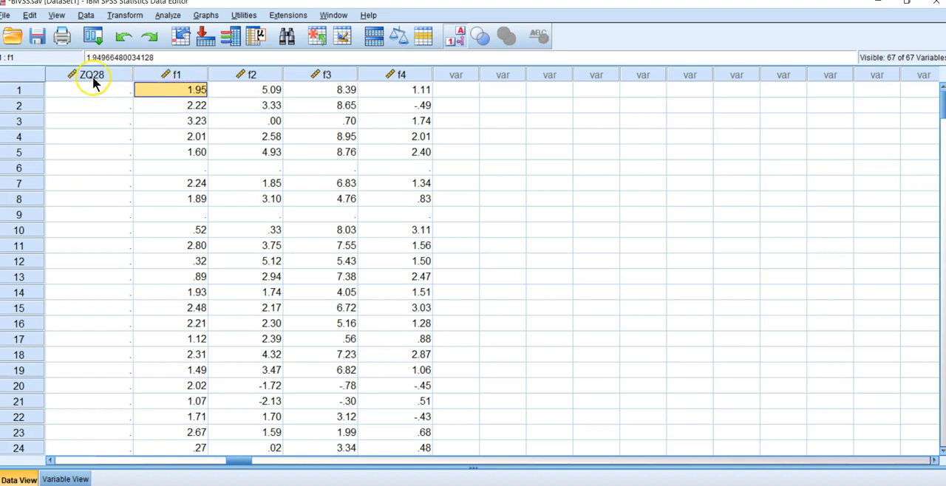
pyautogui.moveTo(376, 72)
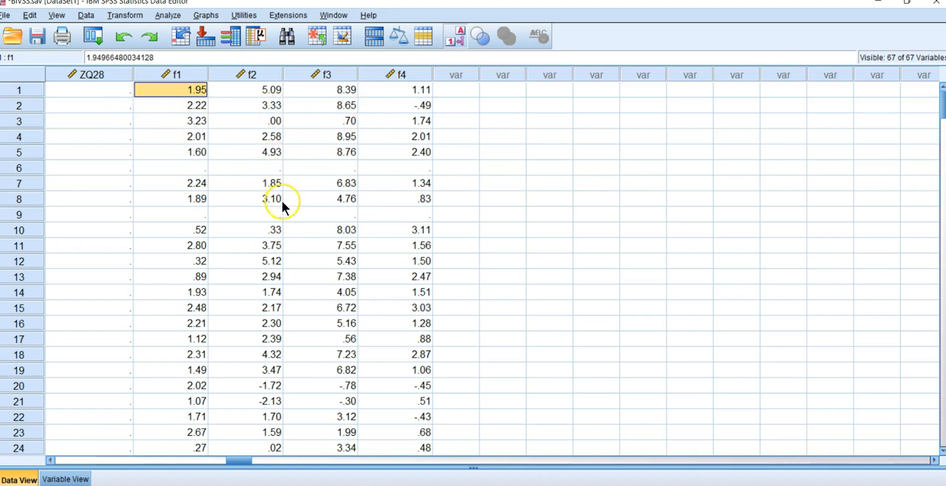
pyautogui.scroll(-17, 282, 200)
pyautogui.scroll(-15, 268, 202)
pyautogui.scroll(-10, 242, 214)
pyautogui.scroll(8, 237, 222)
pyautogui.scroll(19, 237, 223)
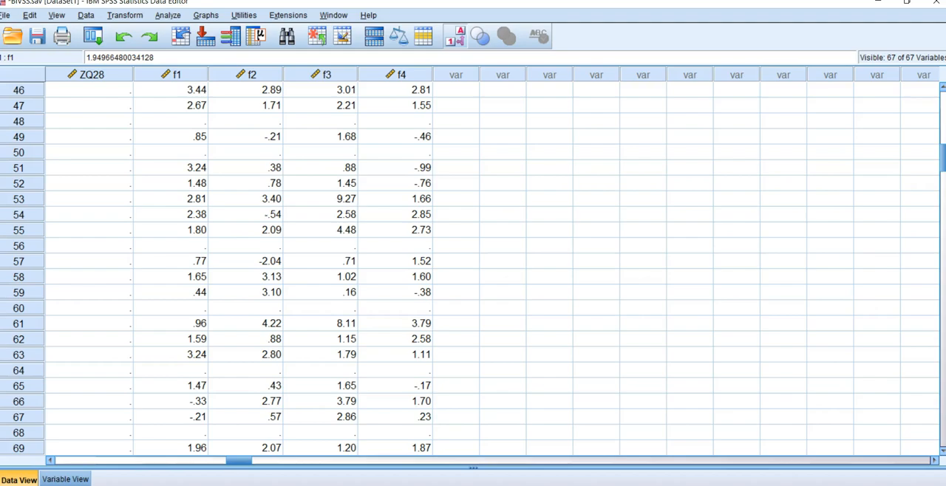
# Step: Switch to the BIVSS Factor Analysis workbook in Excel and enter the headings Factor in A2 and q in B2
pyautogui.click(464, 485)
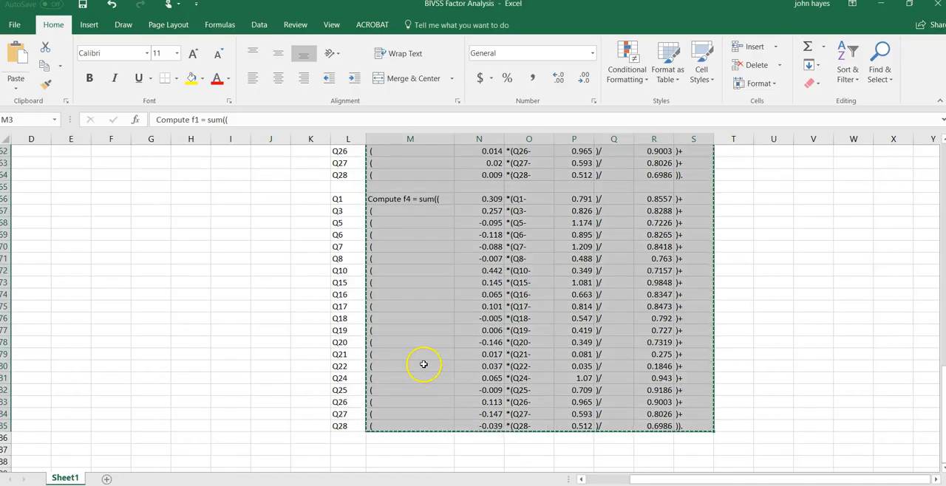
pyautogui.click(424, 365)
pyautogui.moveTo(634, 480); pyautogui.dragTo(566, 481)
pyautogui.scroll(20, 309, 431)
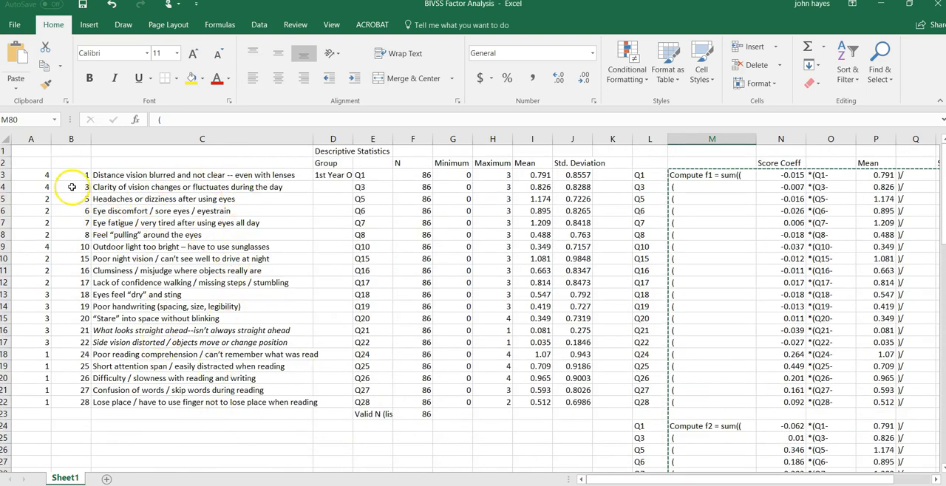
pyautogui.click(30, 161)
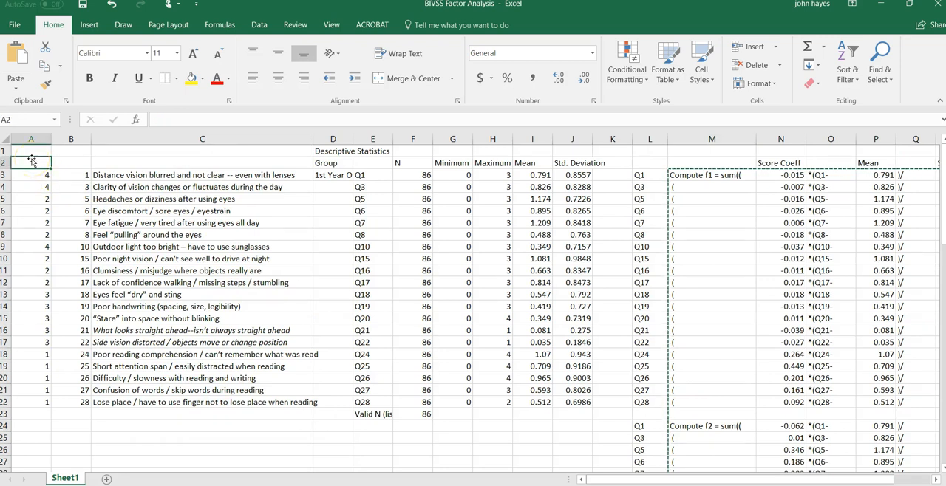
pyautogui.write('Factor')
pyautogui.press('Tab')
pyautogui.write('q')
pyautogui.press('Tab')
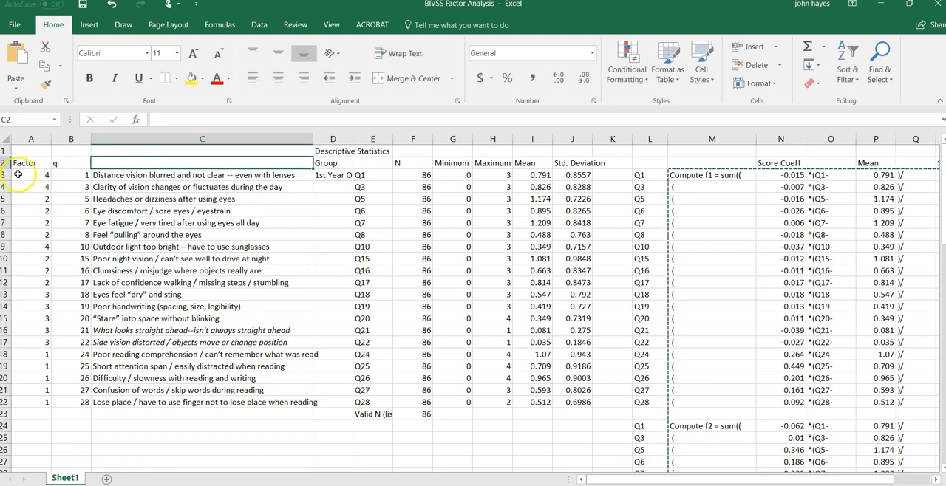
# Step: Clear the item labels in column L and the Valid N (listwise) entry with its count in E23:F23
pyautogui.click(648, 138)
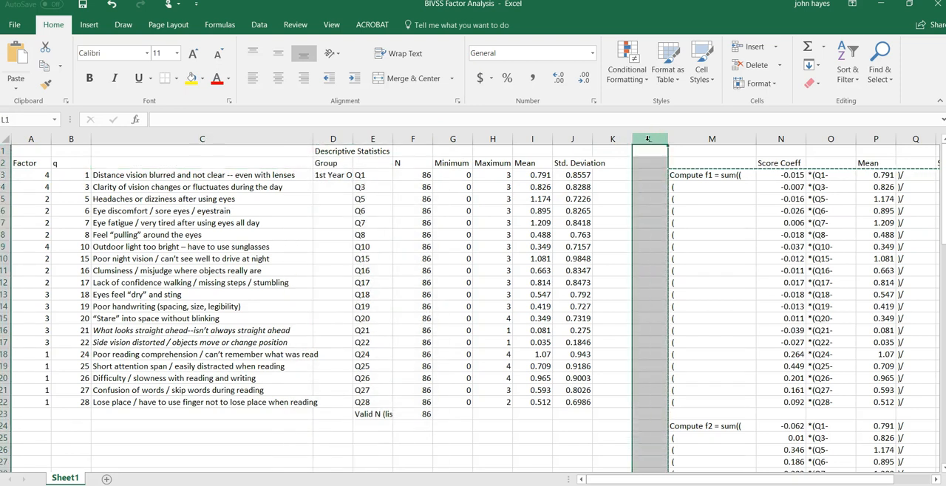
pyautogui.click(333, 198)
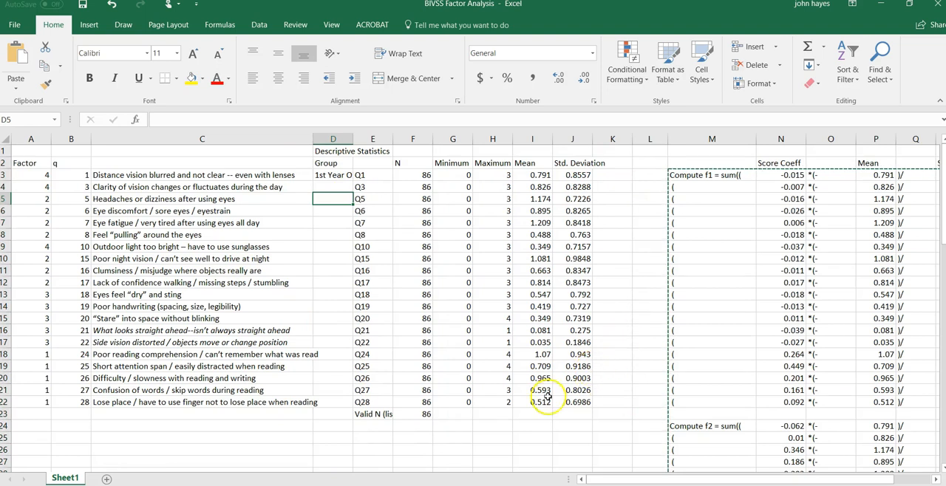
pyautogui.click(368, 414)
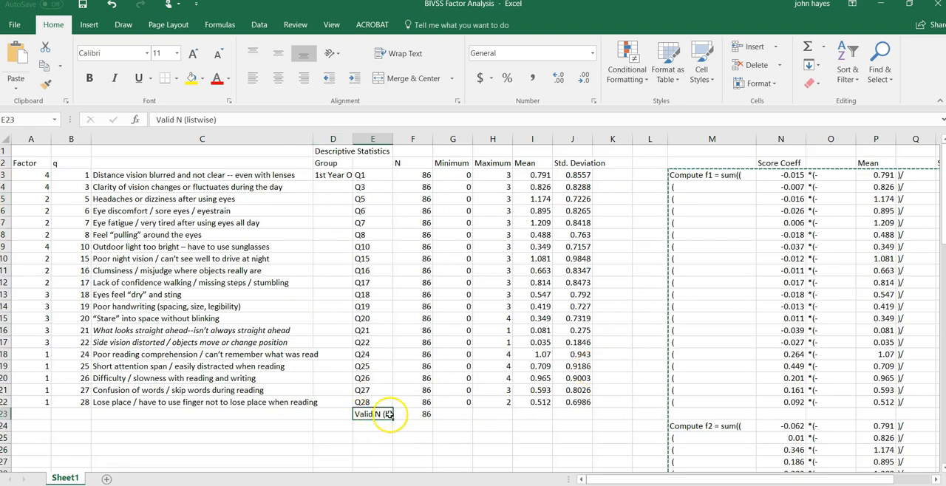
pyautogui.moveTo(389, 415); pyautogui.dragTo(415, 414)
pyautogui.press('Delete')
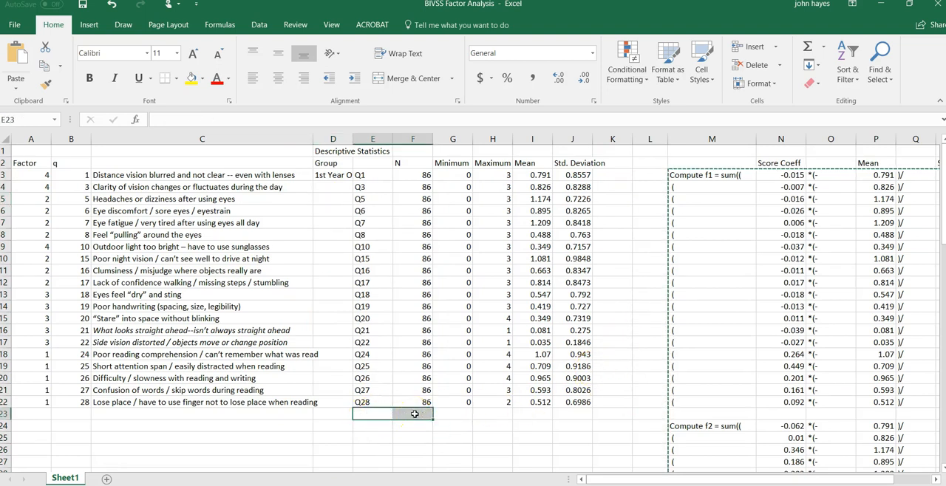
# Step: Delete the Descriptive Statistics title row above the column headings
pyautogui.click(4, 150)
pyautogui.rightClick(4, 150)
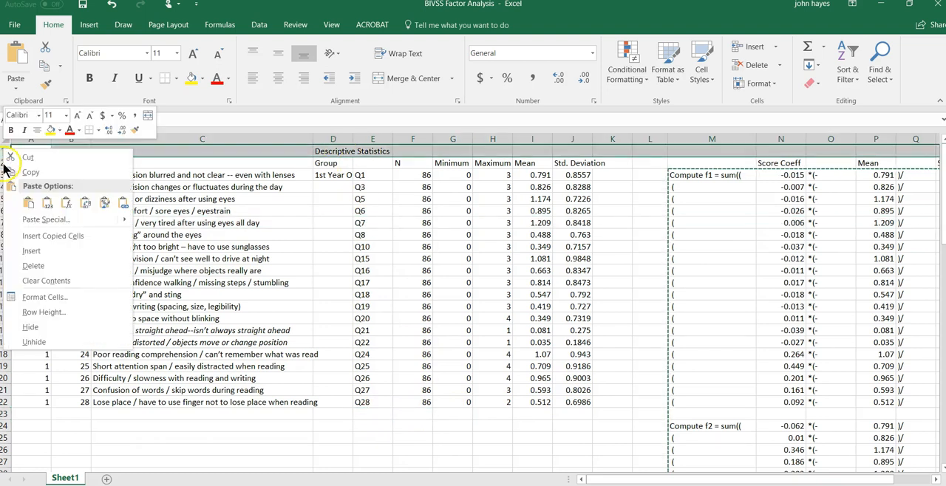
pyautogui.click(34, 266)
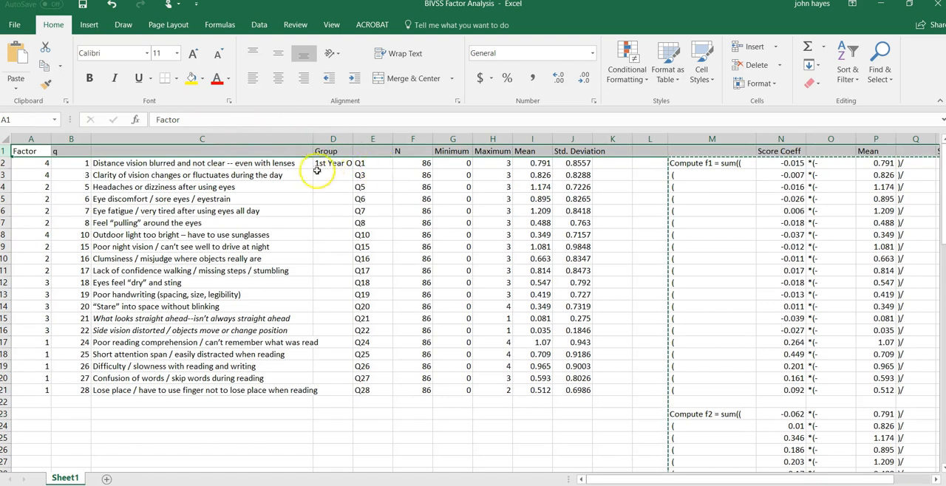
# Step: Sort the item table by column A from smallest to largest, with column B as the second sort level
pyautogui.click(319, 164)
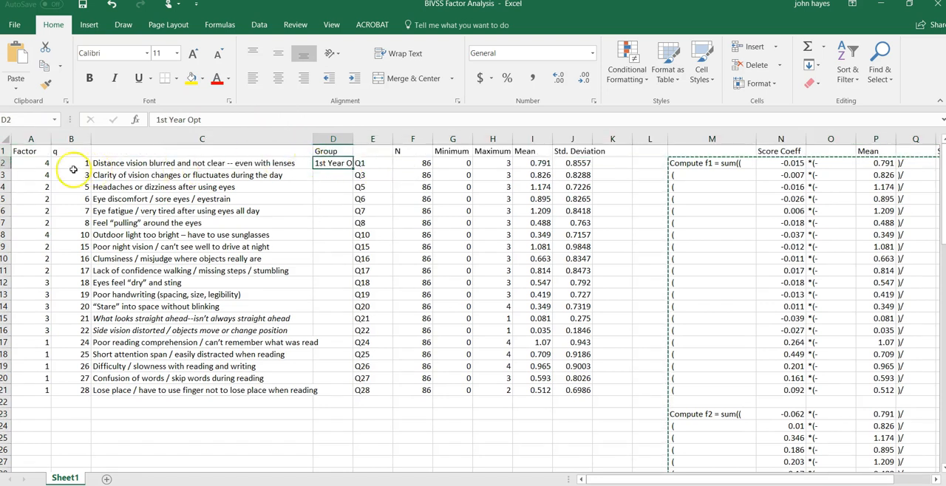
pyautogui.click(35, 164)
pyautogui.click(850, 59)
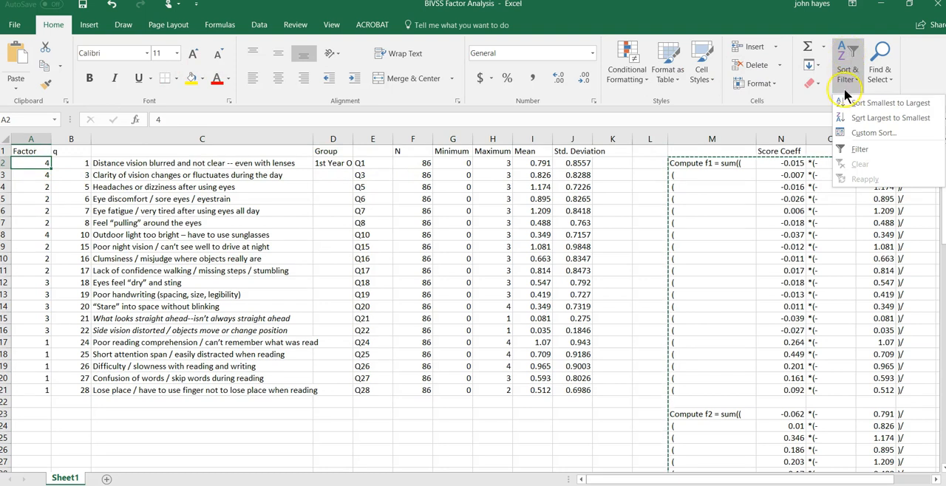
pyautogui.click(873, 133)
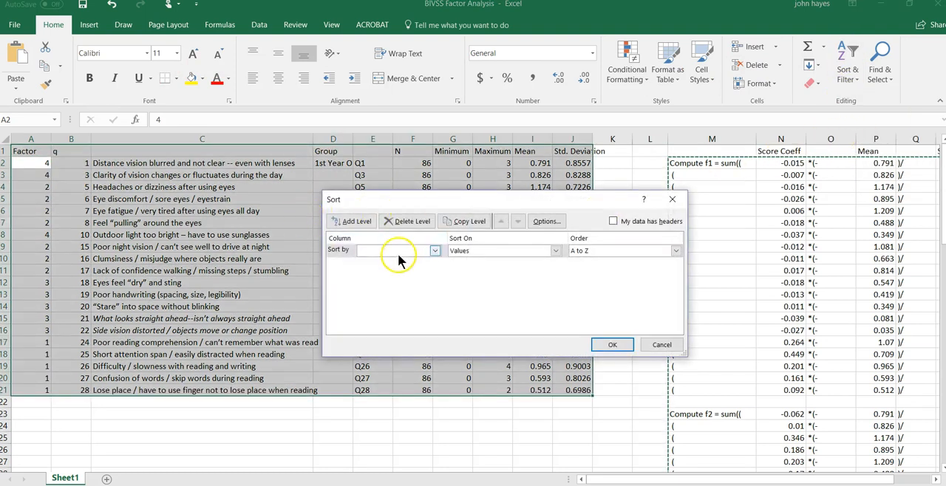
pyautogui.click(435, 251)
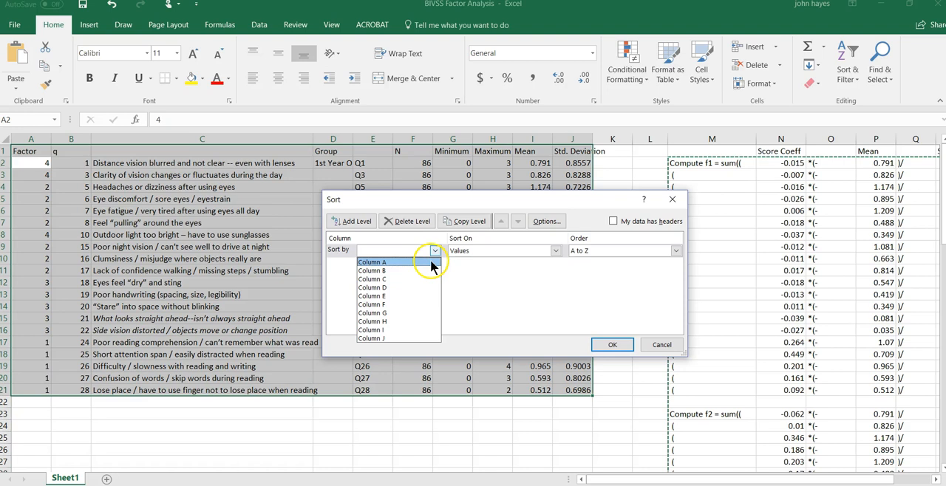
pyautogui.click(422, 263)
pyautogui.click(356, 220)
pyautogui.click(436, 265)
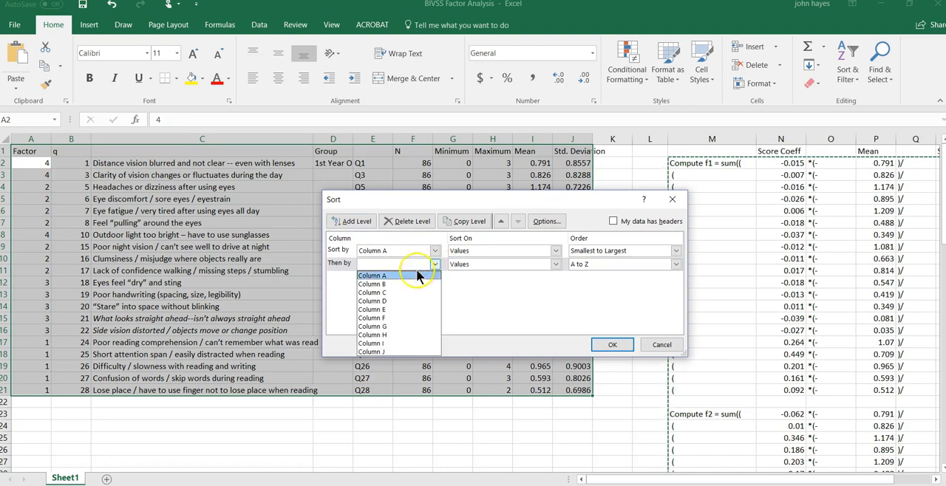
pyautogui.click(386, 282)
pyautogui.click(612, 344)
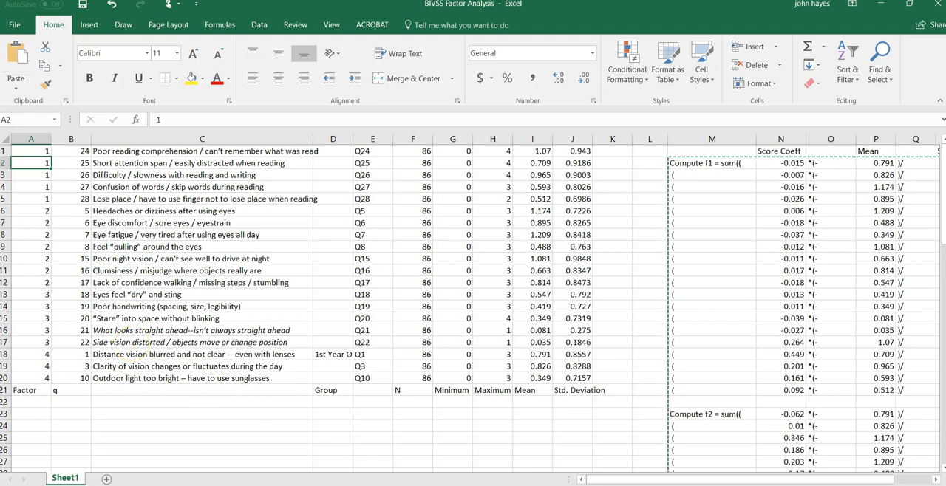
# Step: Switch to the BIVSS data set in SPSS and set up a One-Way ANOVA of f1 to f4 with Group as factor
pyautogui.moveTo(409, 485)
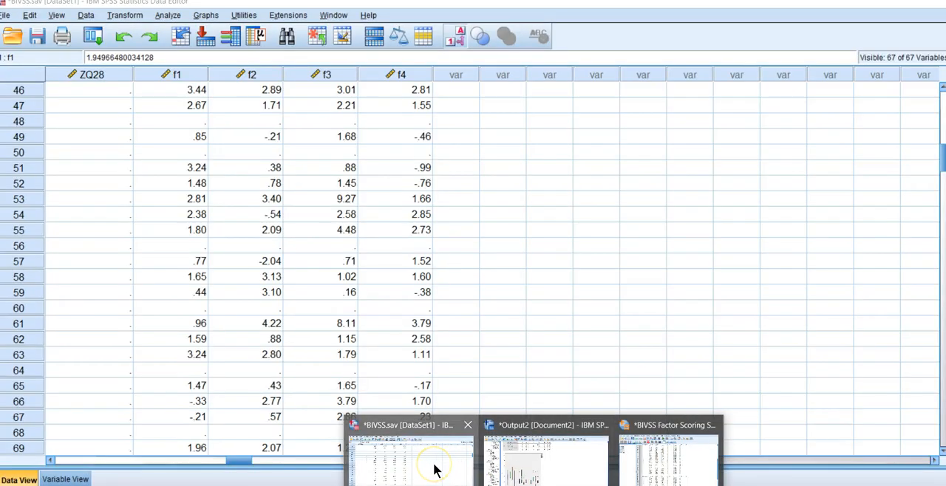
pyautogui.click(437, 468)
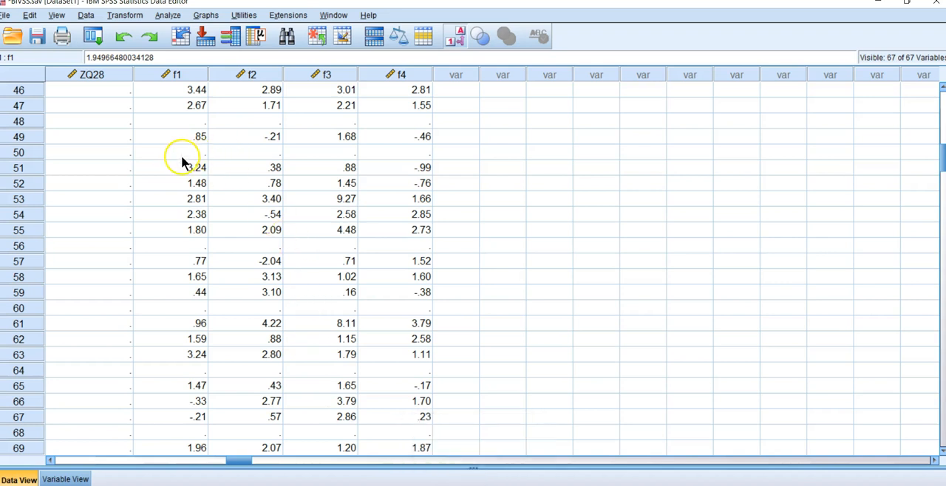
pyautogui.click(171, 14)
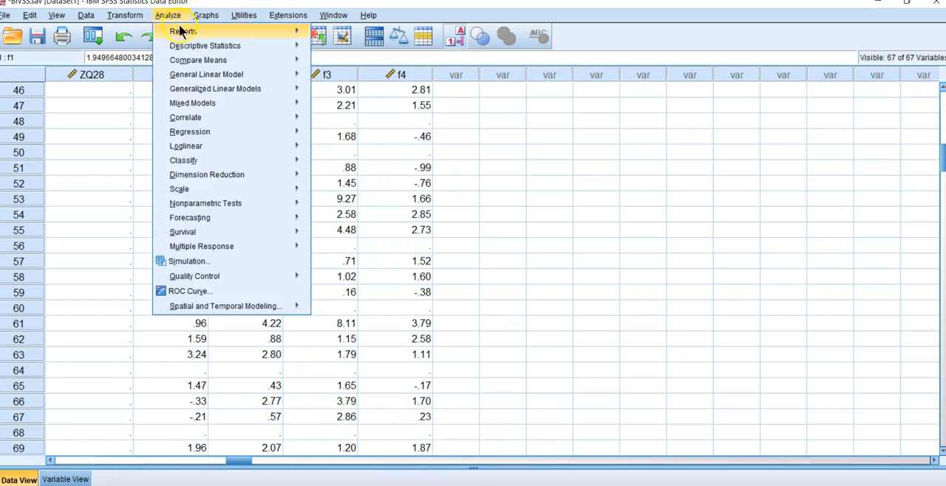
pyautogui.moveTo(200, 61)
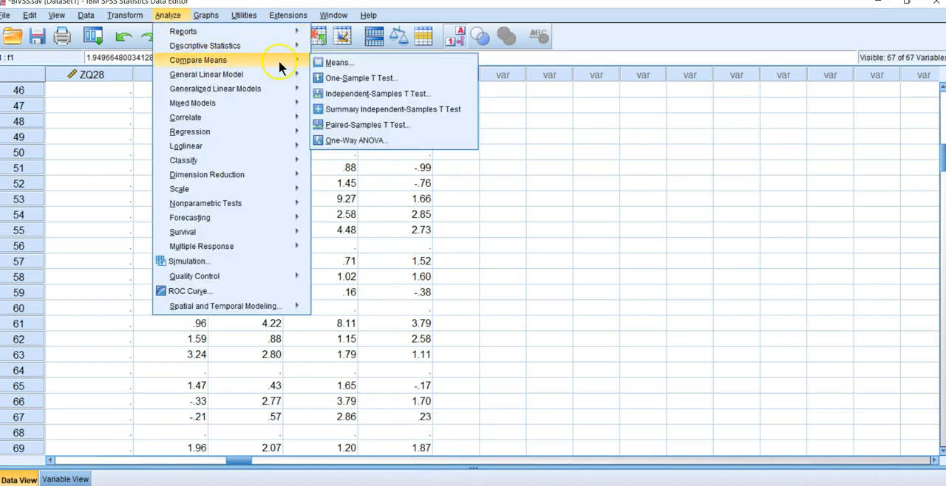
pyautogui.click(352, 144)
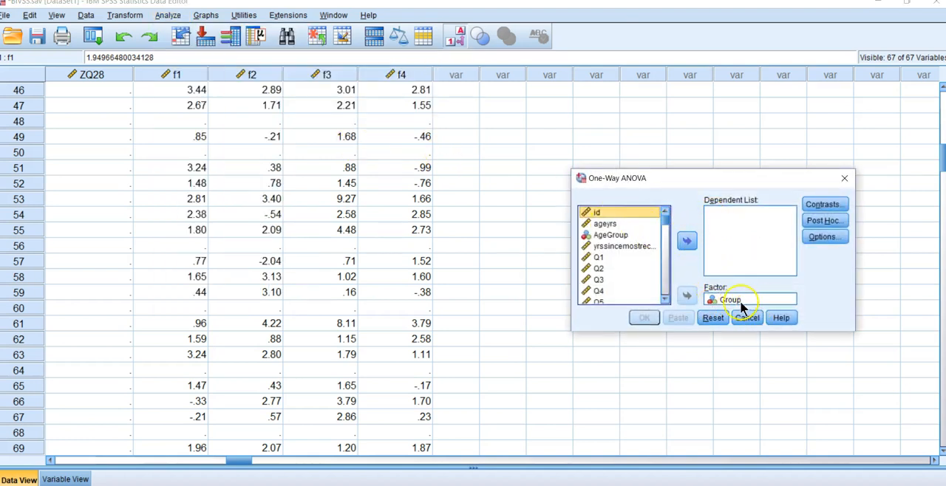
pyautogui.moveTo(665, 220); pyautogui.dragTo(668, 292)
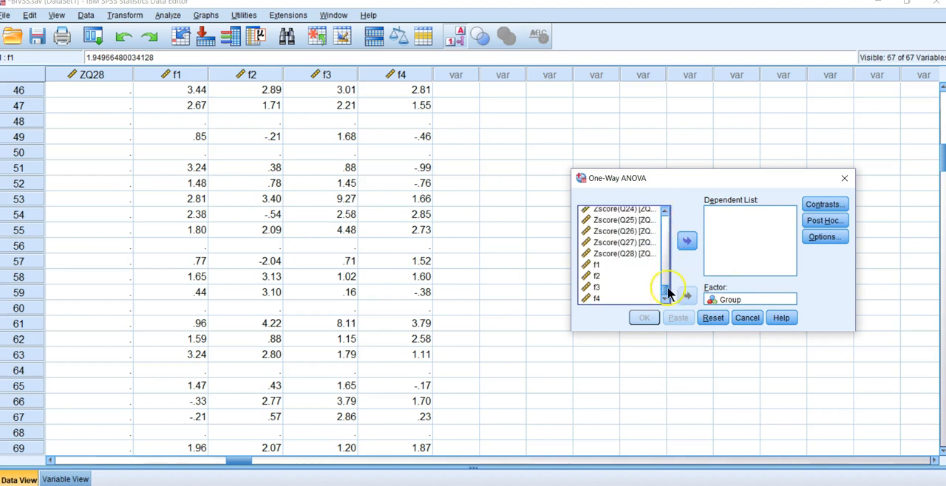
pyautogui.click(602, 263)
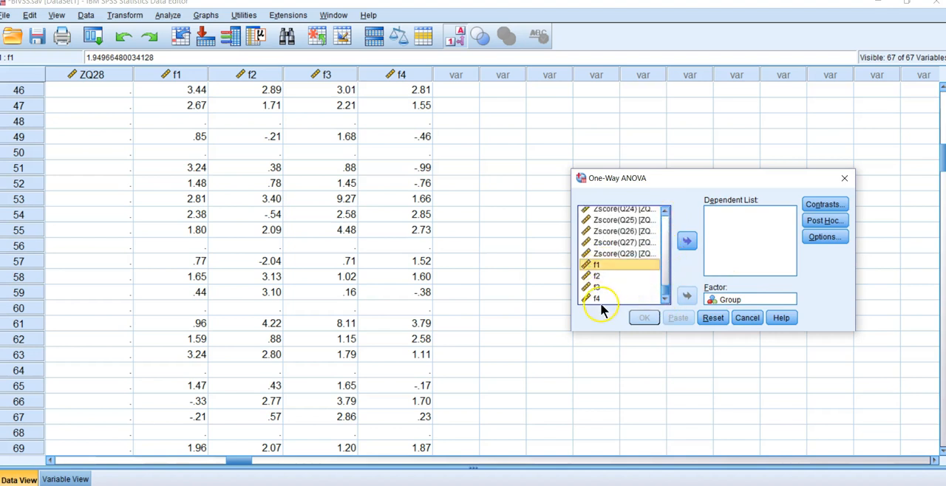
pyautogui.keyDown('shift'); pyautogui.click(599, 296); pyautogui.keyUp('shift')
pyautogui.click(688, 242)
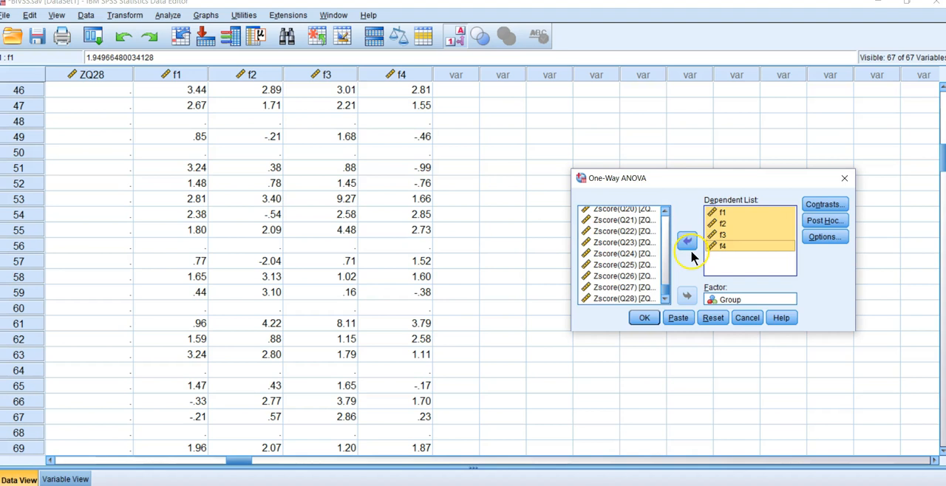
# Step: Include LSD post hoc tests and descriptive statistics in the One-Way ANOVA and run it
pyautogui.click(829, 223)
pyautogui.click(574, 194)
pyautogui.click(668, 345)
pyautogui.click(824, 236)
pyautogui.click(634, 193)
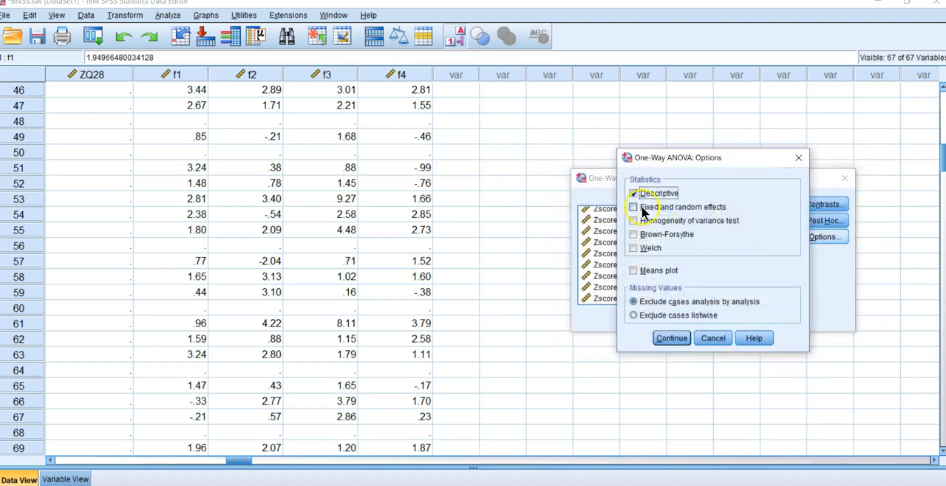
pyautogui.click(671, 340)
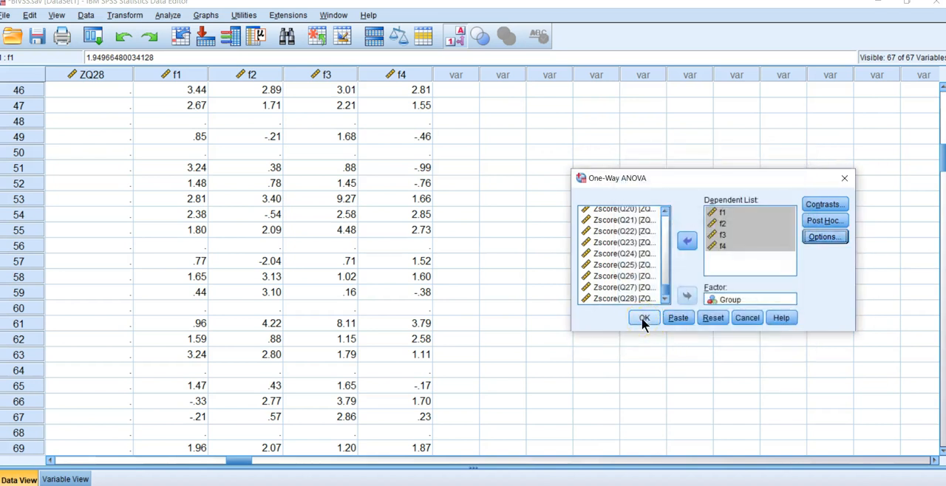
pyautogui.click(642, 318)
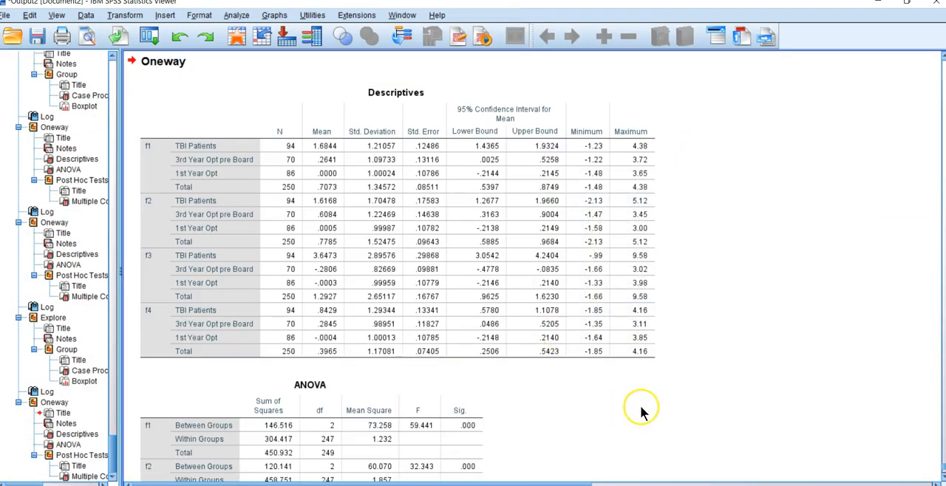
# Step: Examine the ANOVA and Multiple Comparisons tables for f1 to f4, and bring up the earlier boxplot in the output
pyautogui.scroll(-3, 682, 399)
pyautogui.scroll(-2, 681, 399)
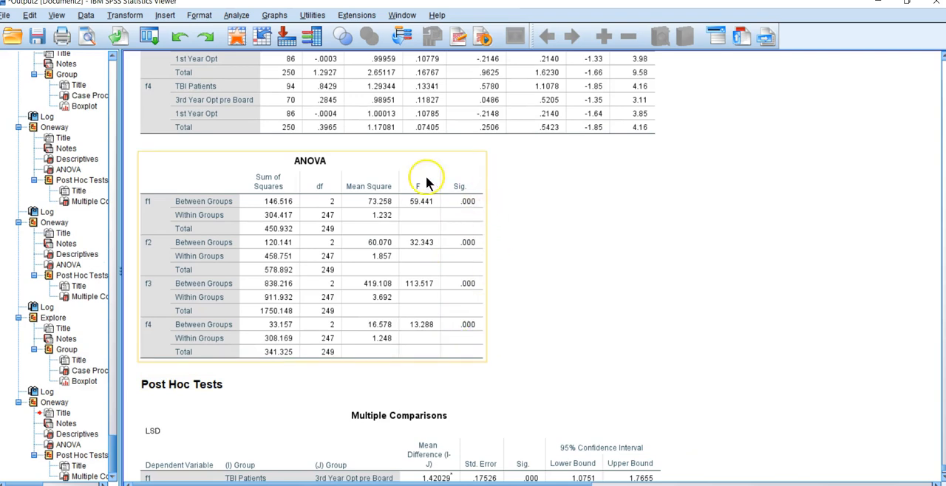
pyautogui.scroll(-6, 587, 312)
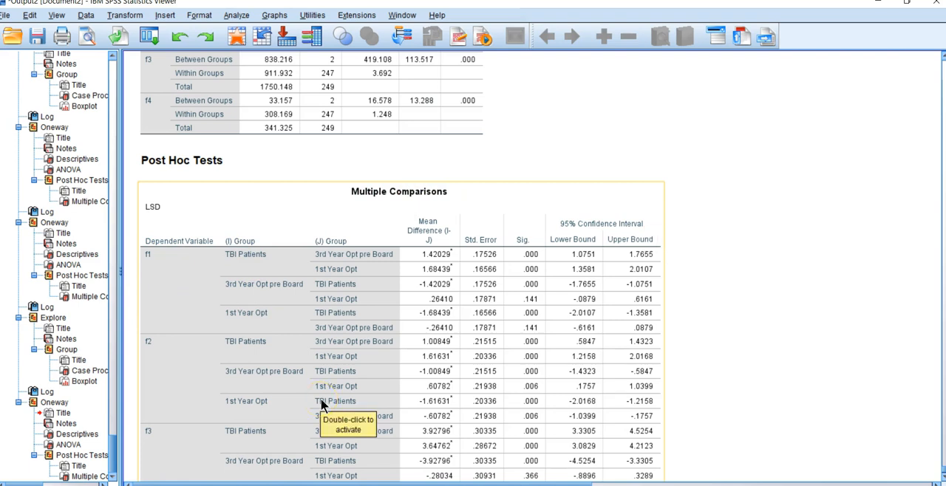
pyautogui.scroll(-3, 455, 325)
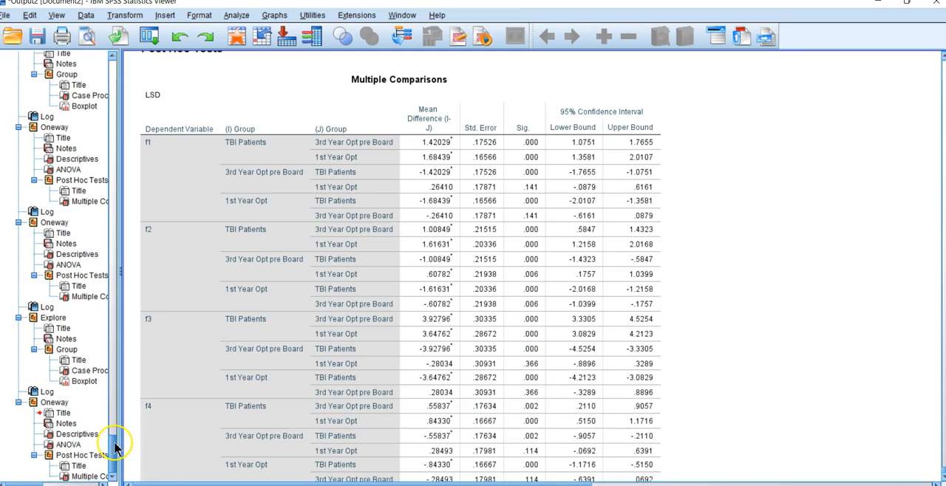
pyautogui.click(66, 380)
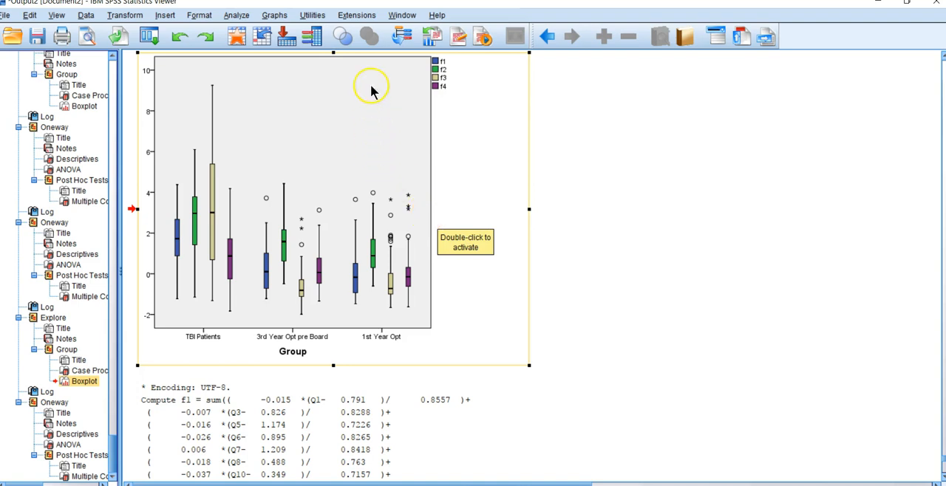
# Step: Create a clustered boxplot using summaries of separate variables, with f1 to f4 as the boxes and Group on the category axis
pyautogui.click(275, 16)
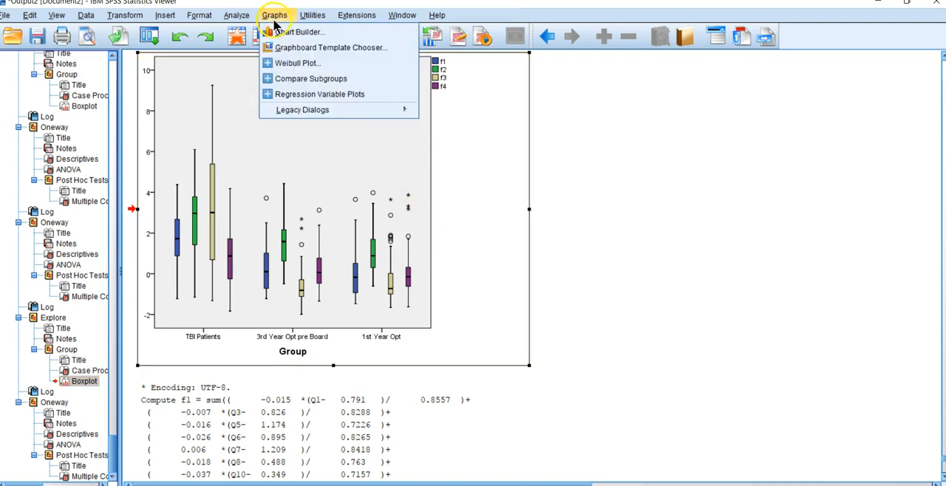
pyautogui.moveTo(317, 110)
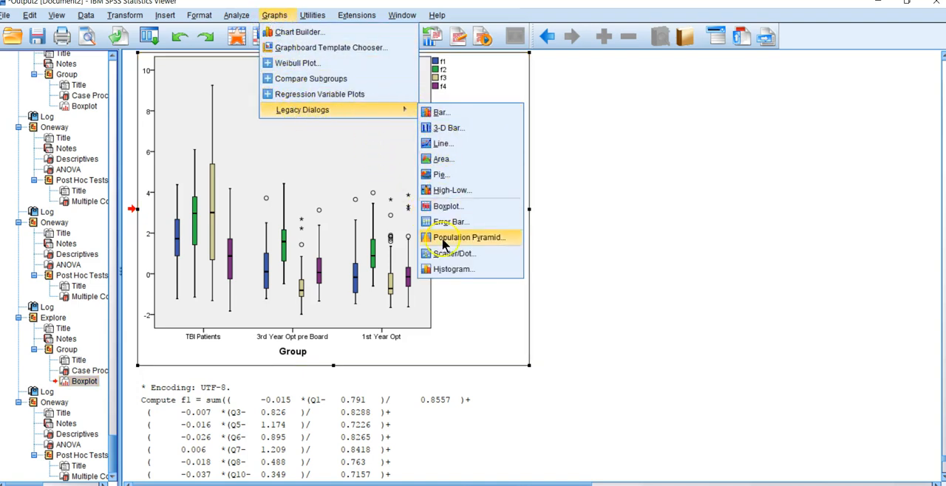
pyautogui.click(449, 207)
pyautogui.click(448, 242)
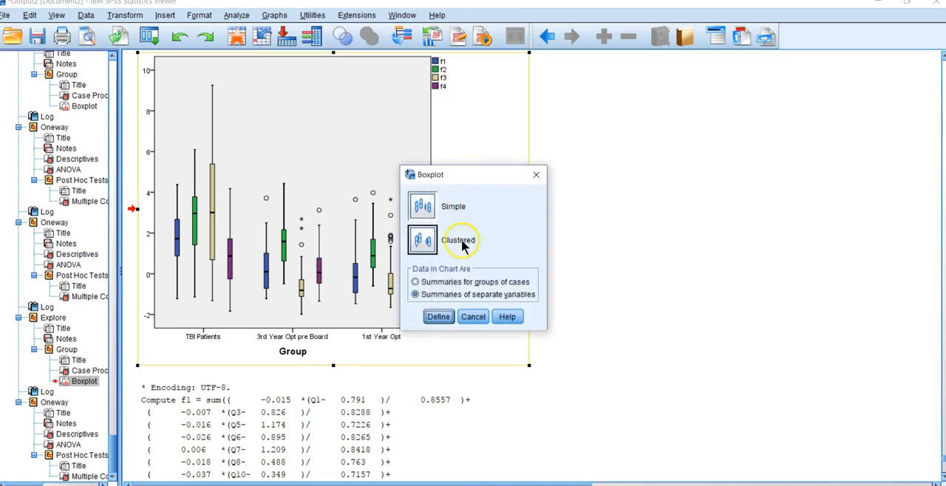
pyautogui.click(438, 316)
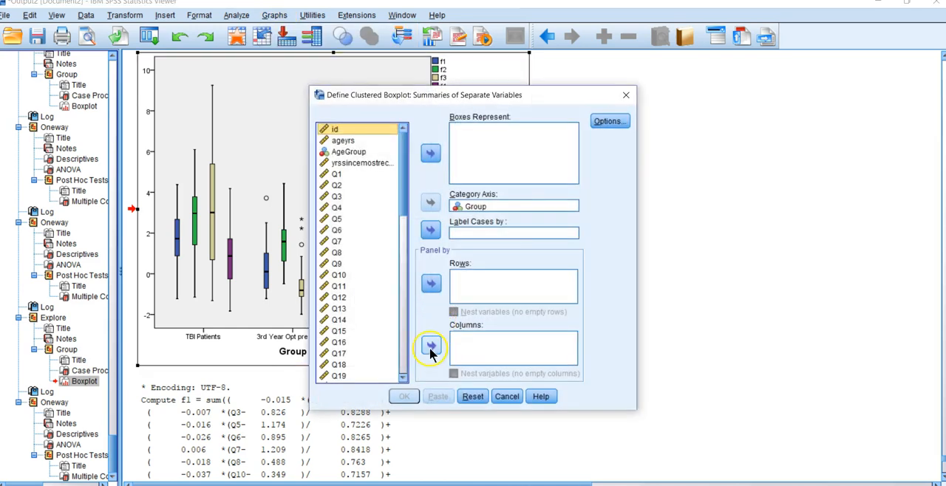
pyautogui.moveTo(402, 198); pyautogui.dragTo(405, 375)
pyautogui.click(335, 344)
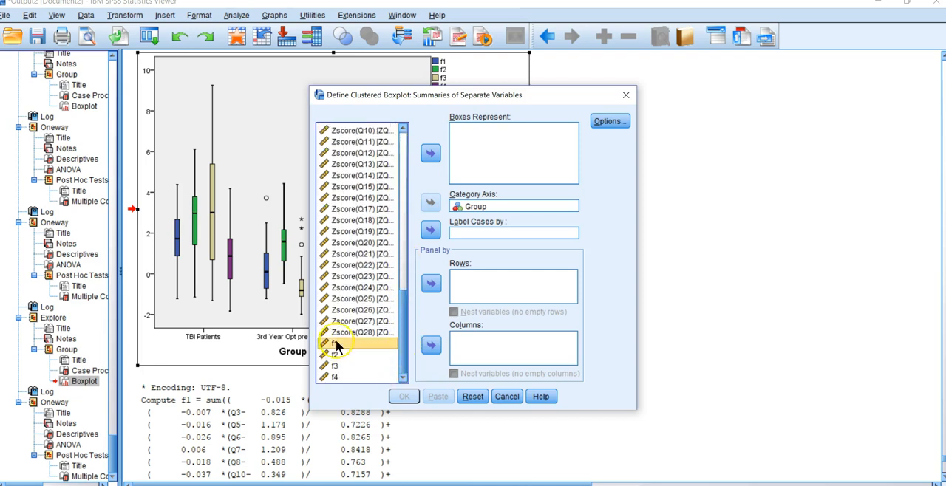
pyautogui.keyDown('shift'); pyautogui.click(336, 378); pyautogui.keyUp('shift')
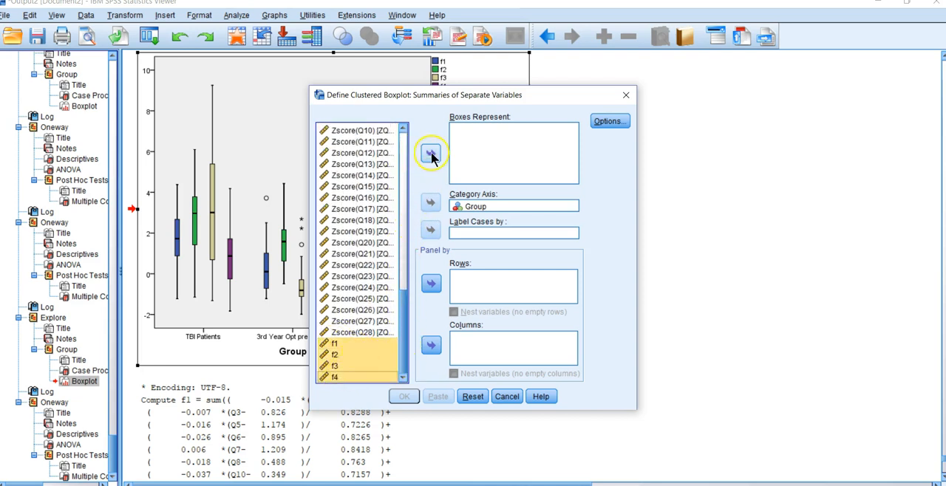
pyautogui.click(430, 152)
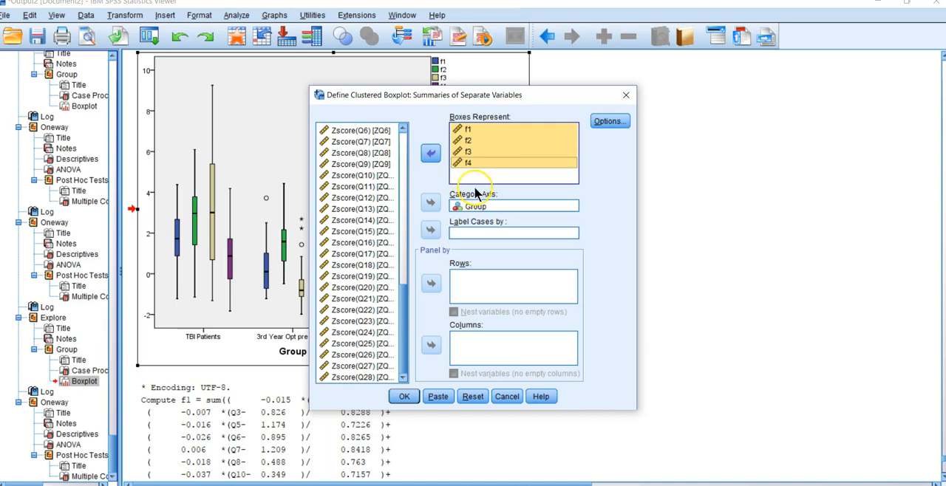
pyautogui.click(404, 399)
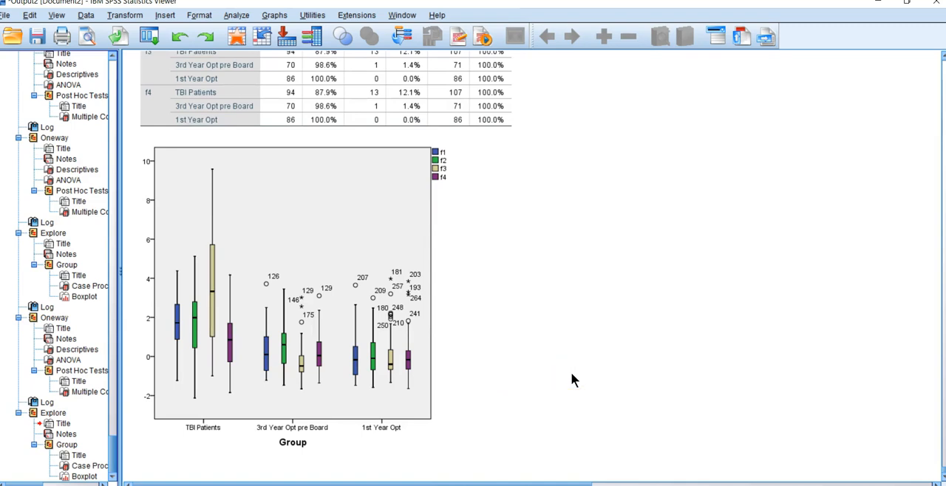
# Step: Examine the new clustered boxplot, comparing the f1 to f4 distributions across the three groups
pyautogui.click(439, 430)
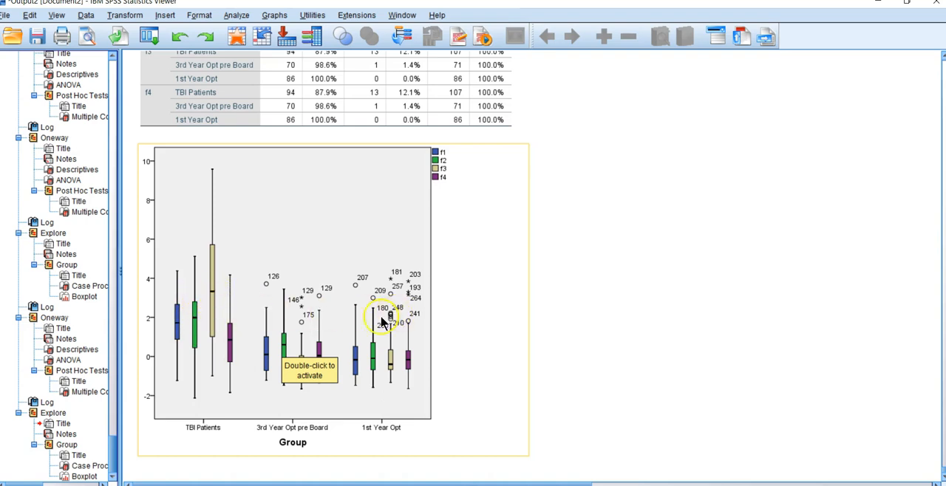
pyautogui.click(347, 366)
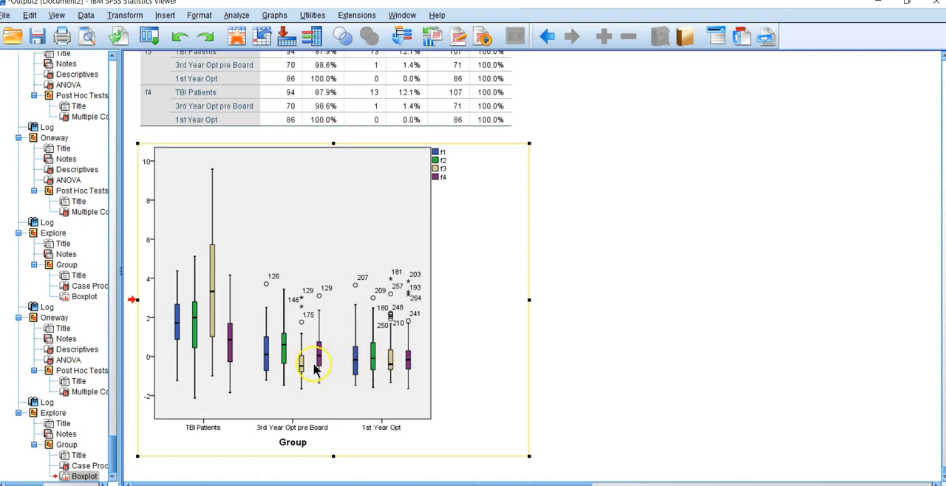
pyautogui.click(278, 383)
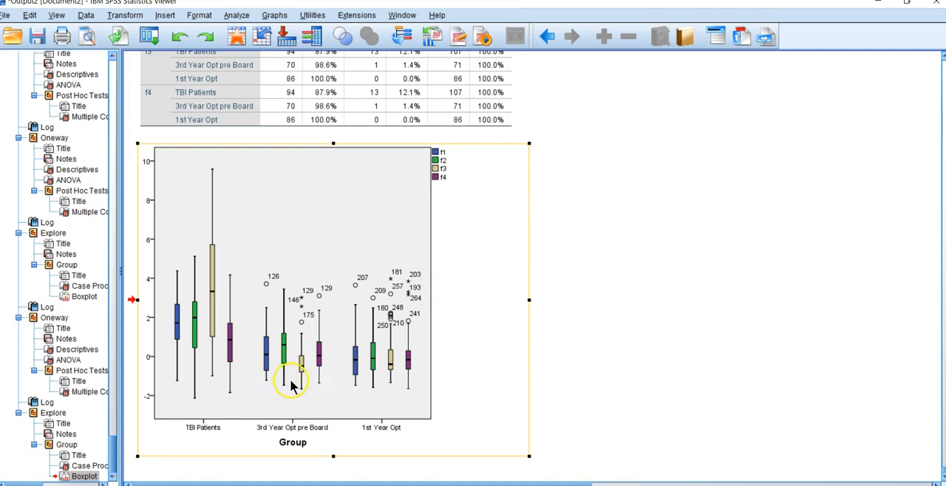